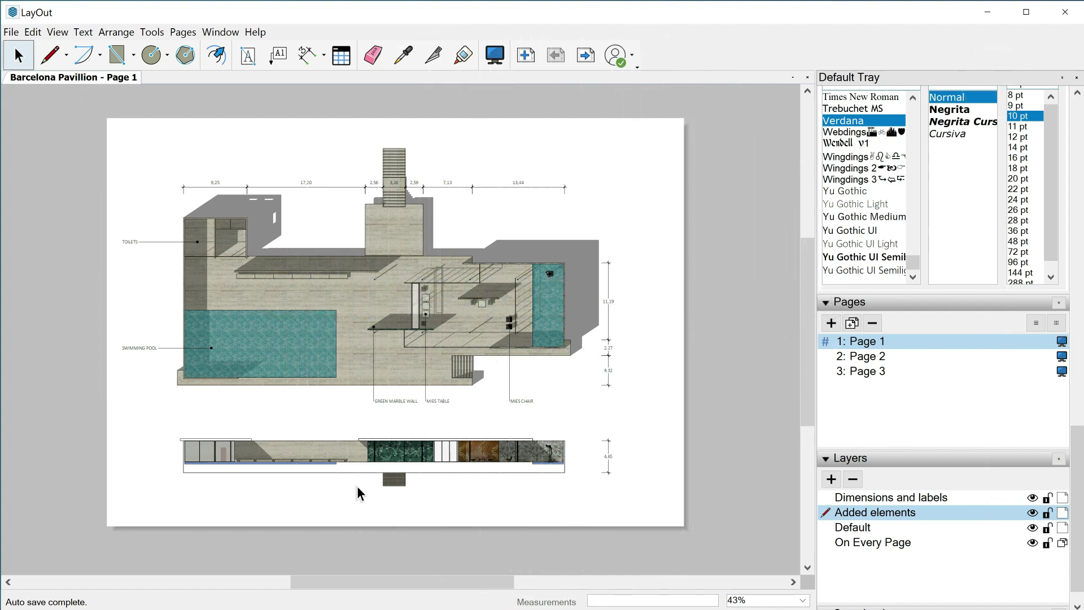
Draw a rectangle covering the stair block below the elevation
{"action": "scroll", "coordinate": [361, 486], "scroll_direction": "up", "scroll_amount": 2}
{"action": "scroll", "coordinate": [362, 483], "scroll_direction": "up", "scroll_amount": 1}
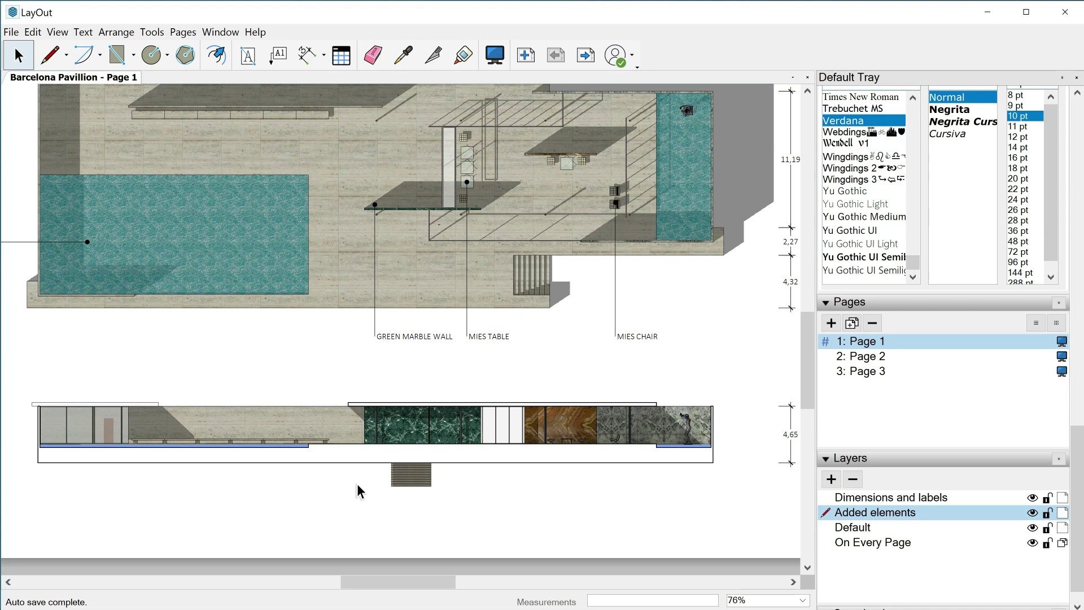
{"action": "scroll", "coordinate": [357, 484], "scroll_direction": "up", "scroll_amount": 1}
{"action": "scroll", "coordinate": [357, 484], "scroll_direction": "down", "scroll_amount": 1}
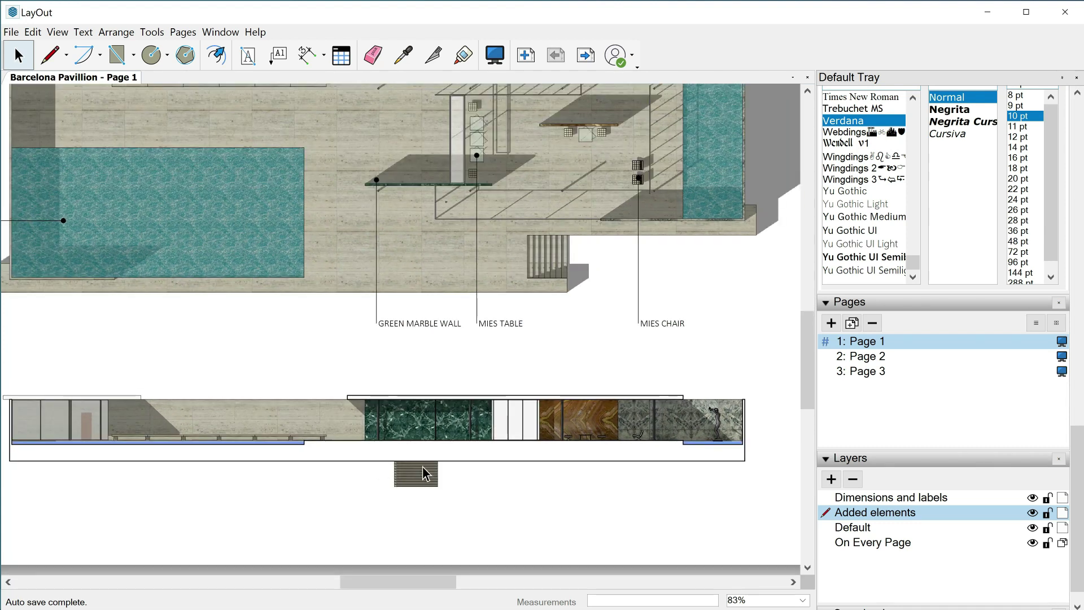
{"action": "scroll", "coordinate": [424, 476], "scroll_direction": "down", "scroll_amount": 1}
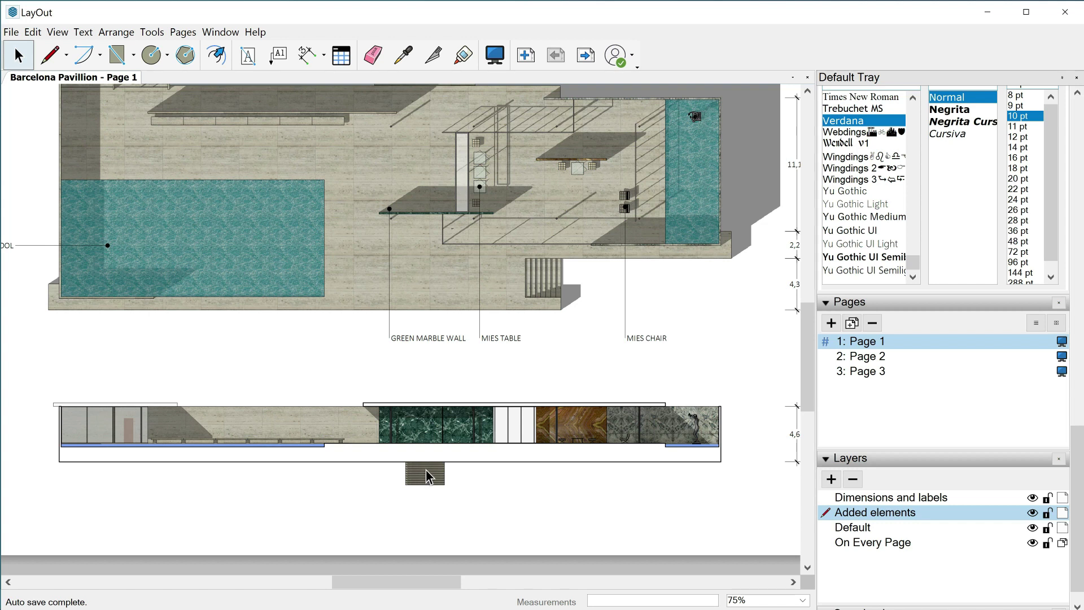
{"action": "scroll", "coordinate": [426, 473], "scroll_direction": "down", "scroll_amount": 2}
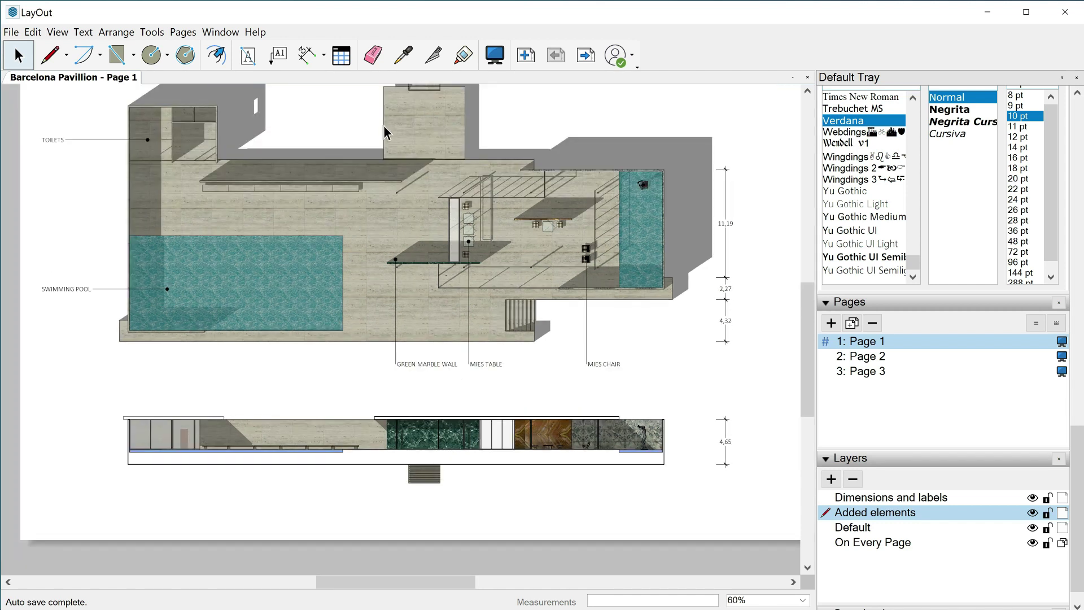
{"action": "scroll", "coordinate": [466, 126], "scroll_direction": "down", "scroll_amount": 2}
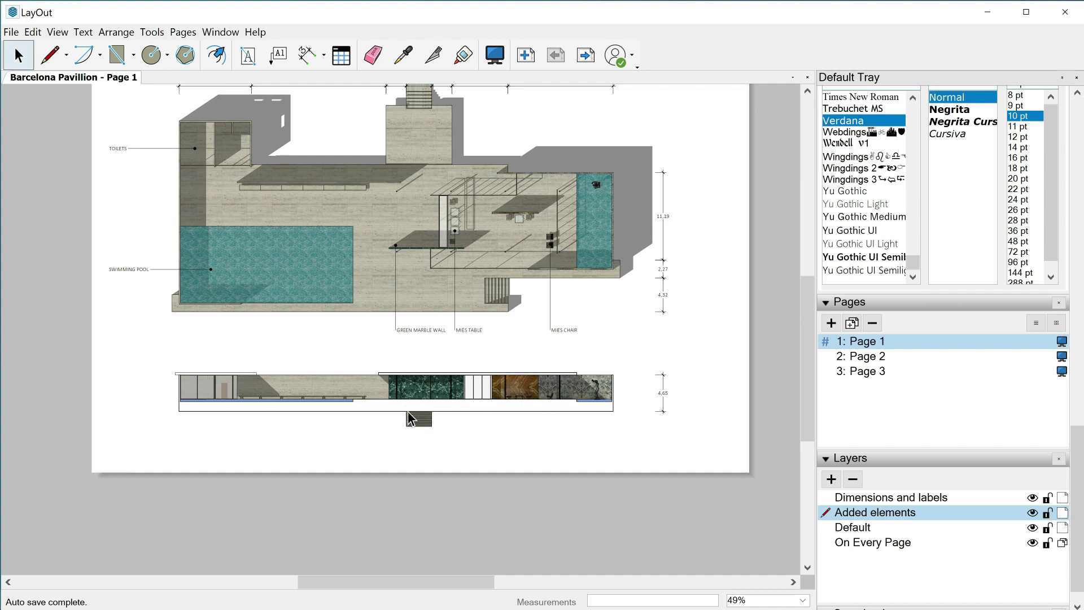
{"action": "scroll", "coordinate": [367, 423], "scroll_direction": "up", "scroll_amount": 1}
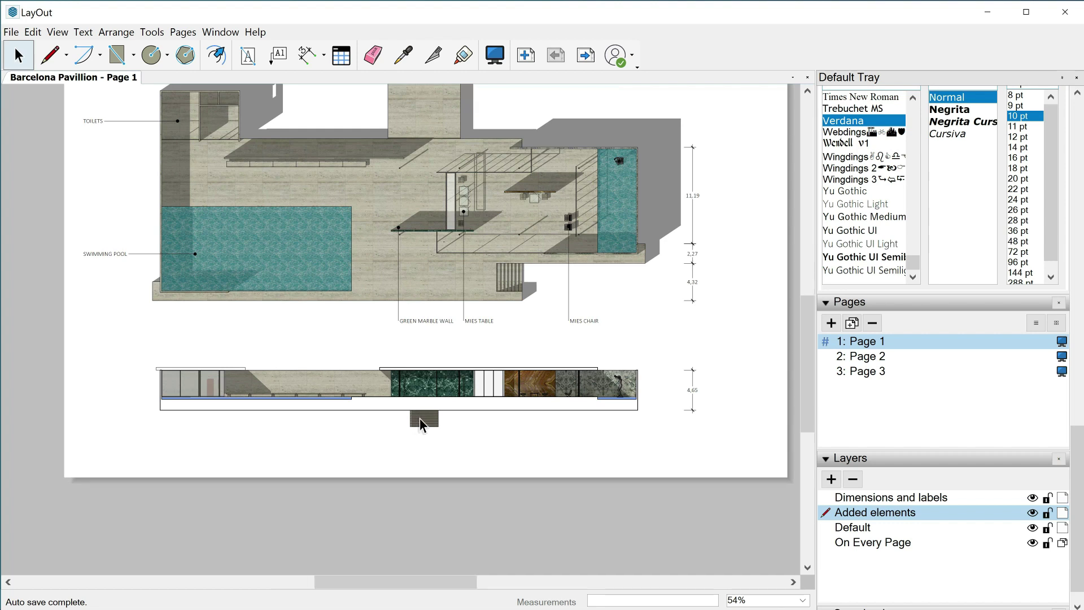
{"action": "scroll", "coordinate": [419, 419], "scroll_direction": "up", "scroll_amount": 2}
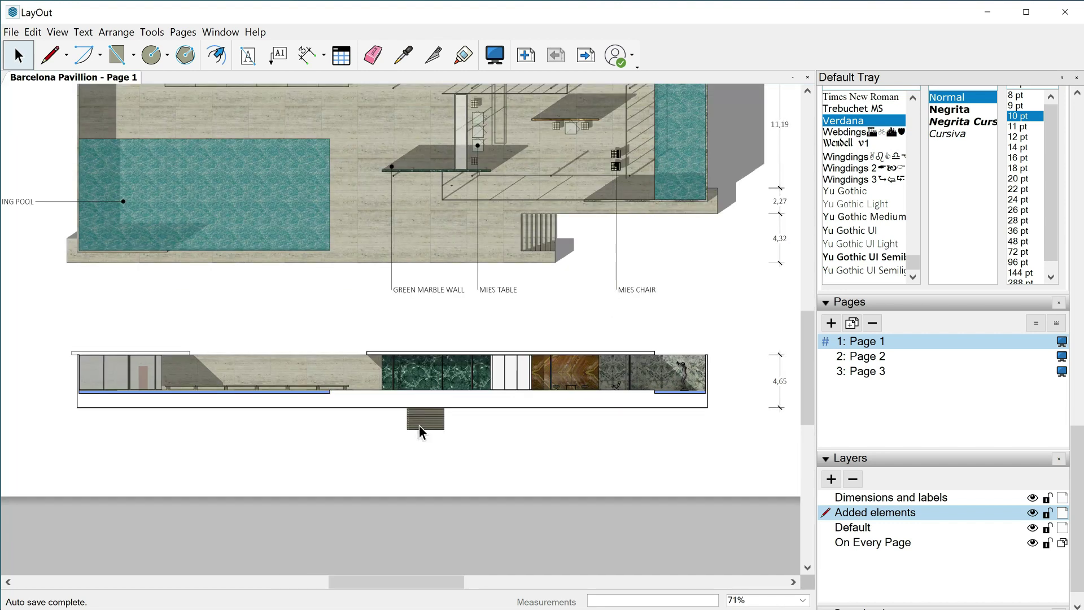
{"action": "scroll", "coordinate": [425, 424], "scroll_direction": "up", "scroll_amount": 2}
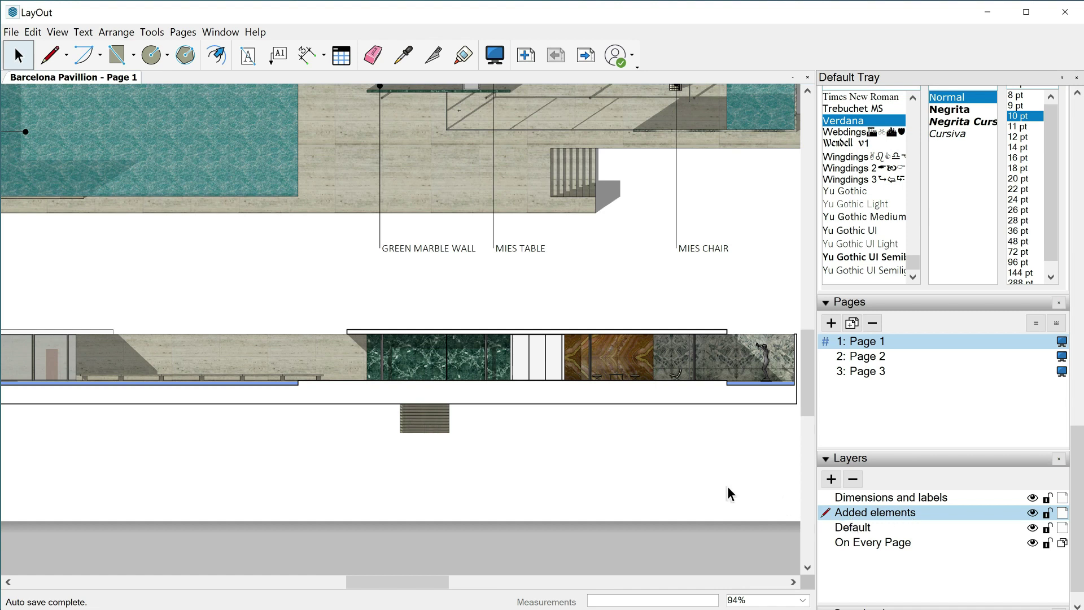
{"action": "left_click", "coordinate": [119, 55]}
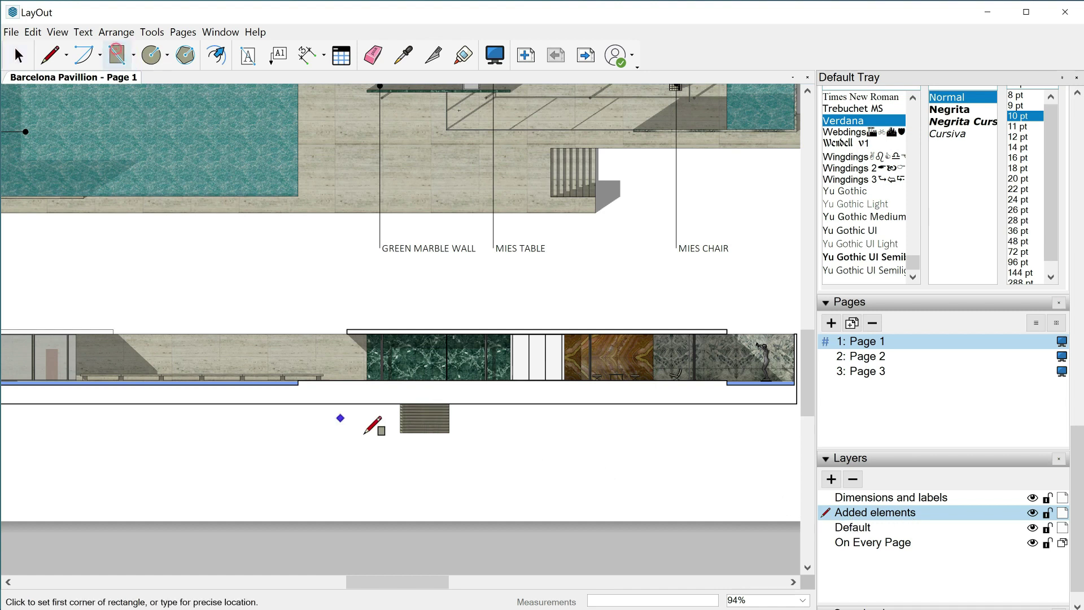
{"action": "scroll", "coordinate": [406, 414], "scroll_direction": "up", "scroll_amount": 4}
{"action": "left_click", "coordinate": [394, 393]}
{"action": "left_click", "coordinate": [507, 455]}
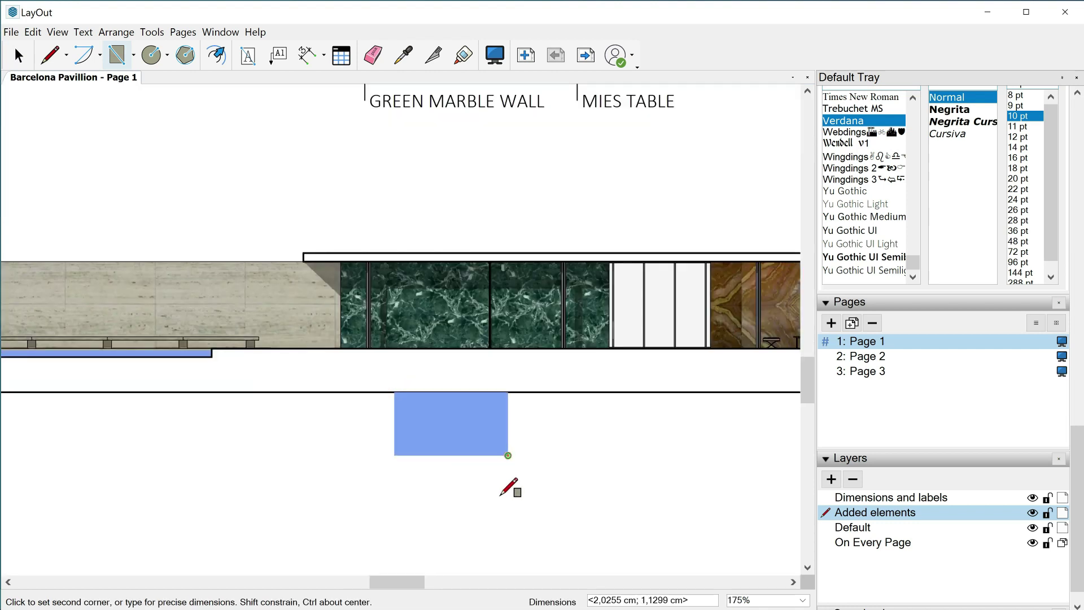
Sample the white style near GREEN MARBLE WALL and apply it to the rectangle
{"action": "key", "text": "s"}
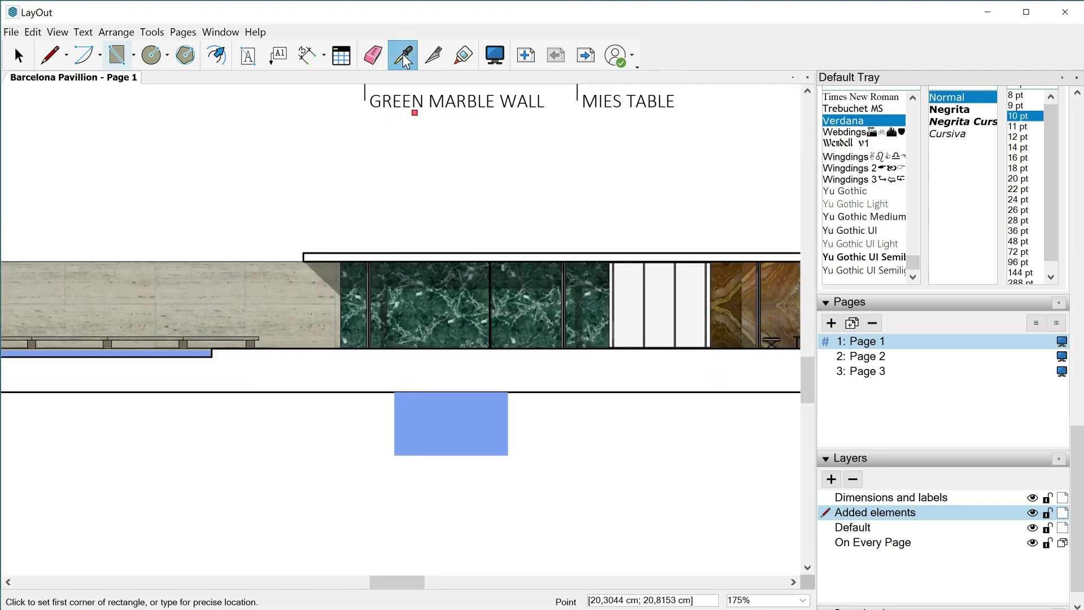
{"action": "left_click", "coordinate": [556, 391]}
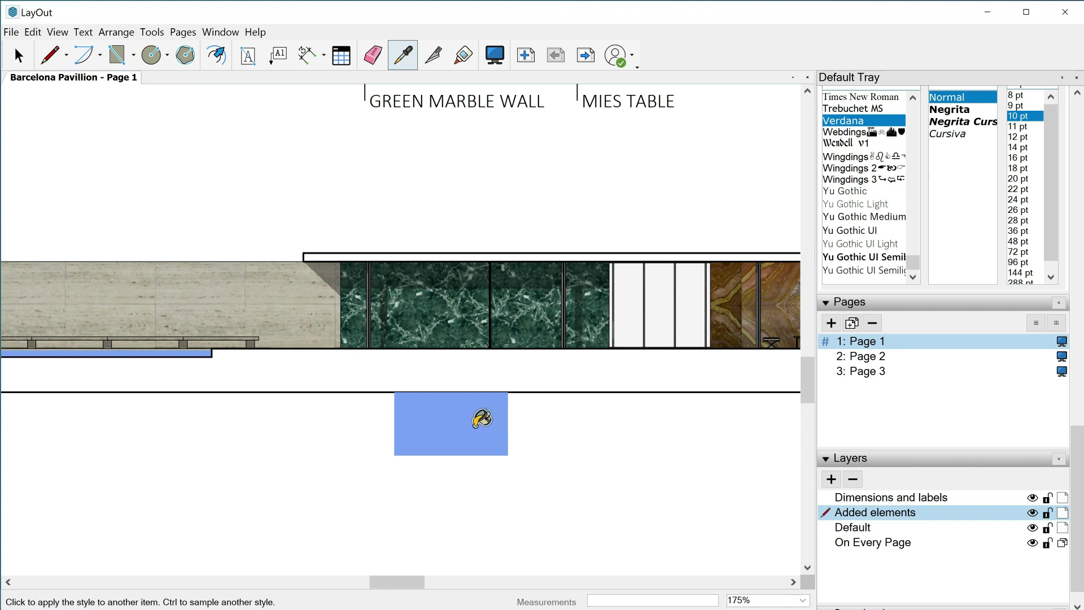
{"action": "left_click", "coordinate": [475, 429]}
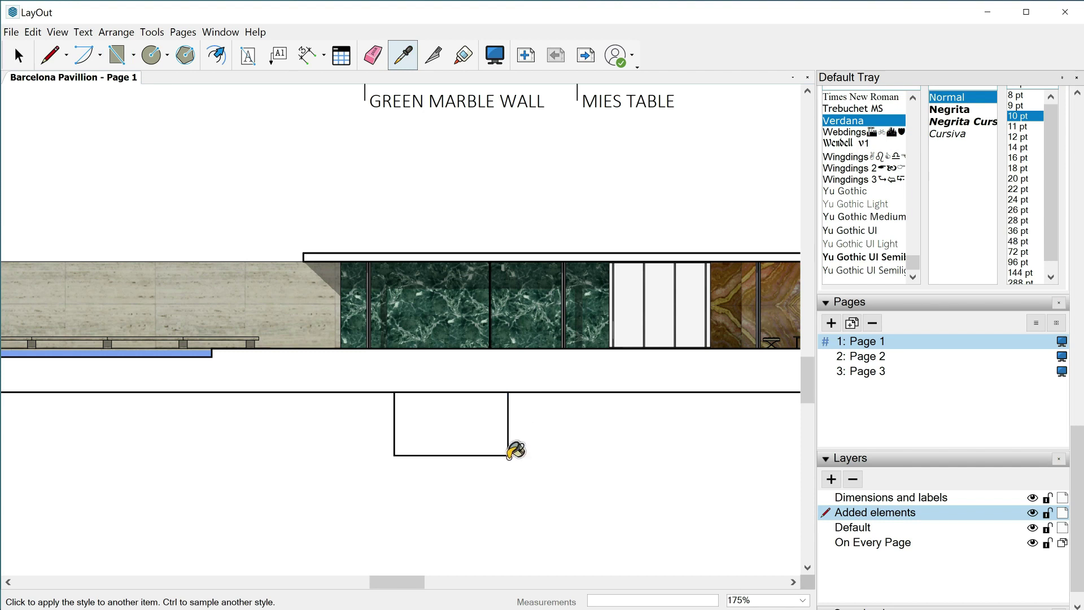
Turn off the white rectangle's stroke so it has no outline
{"action": "key", "text": "space"}
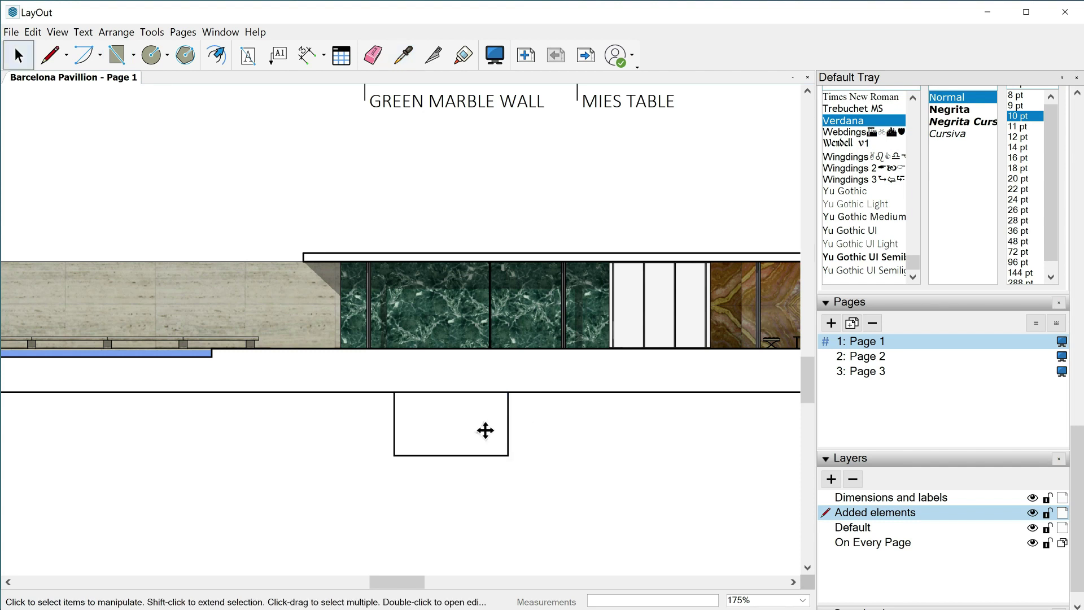
{"action": "left_click", "coordinate": [484, 431]}
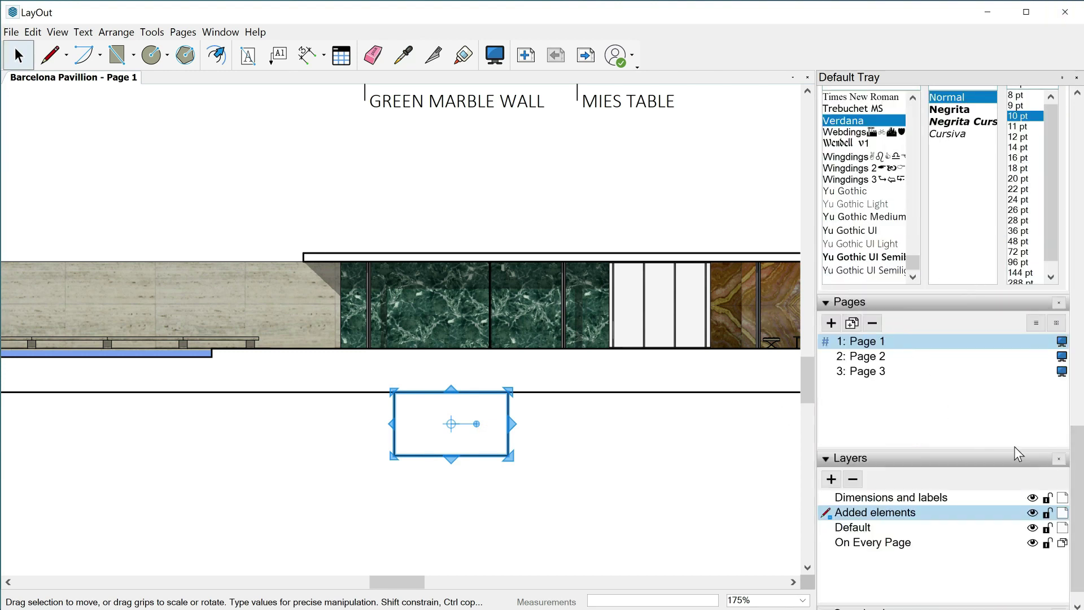
{"action": "scroll", "coordinate": [864, 403], "scroll_direction": "up", "scroll_amount": 15}
{"action": "left_click", "coordinate": [861, 402]}
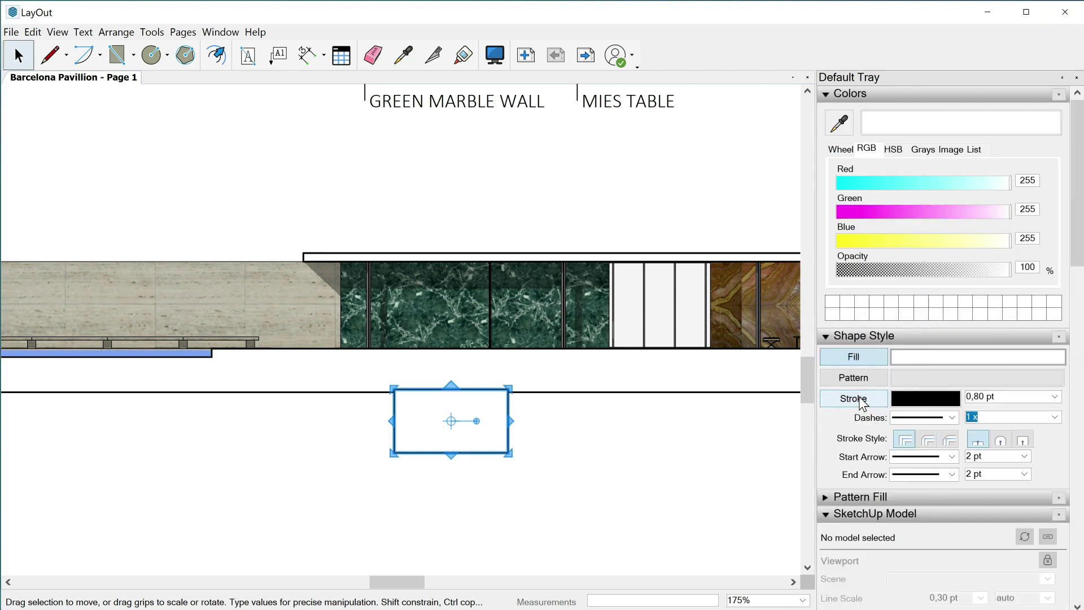
{"action": "left_click", "coordinate": [609, 435]}
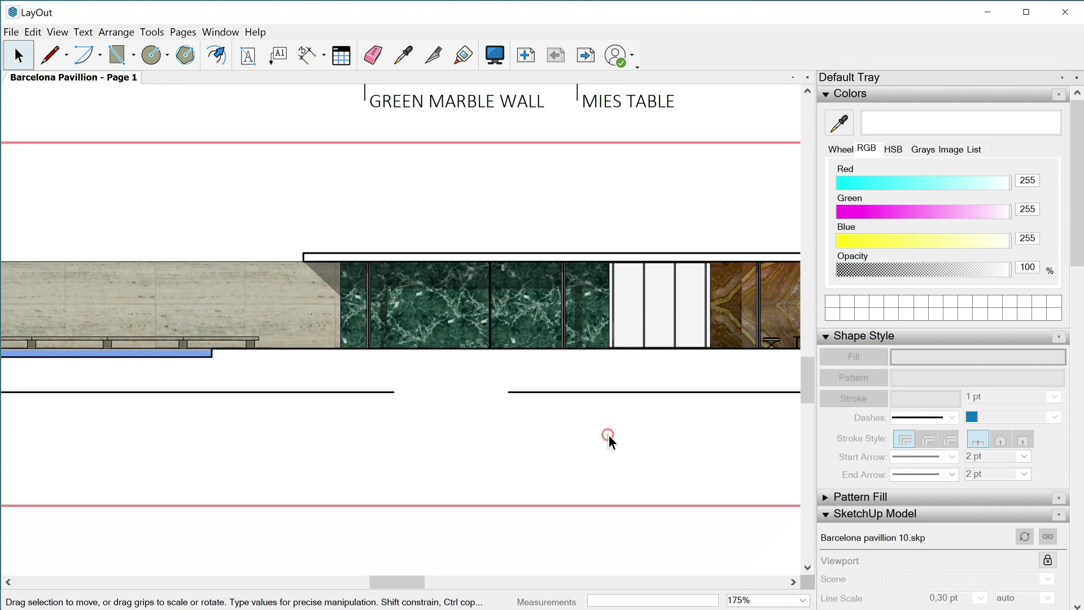
{"action": "left_click", "coordinate": [466, 418]}
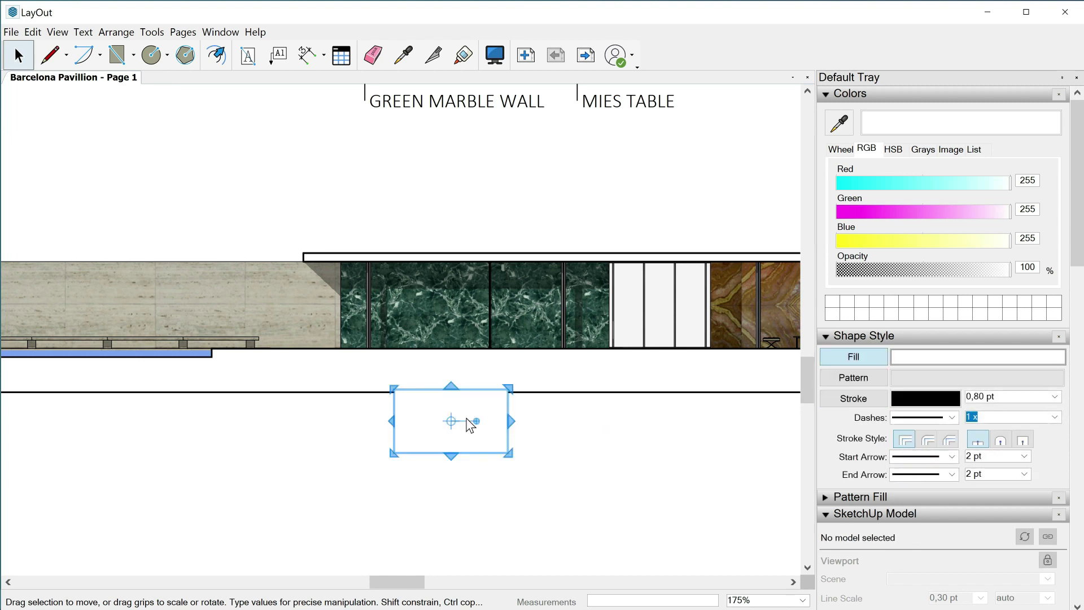
Send the white rectangle to the back with Arrange > Send to Back
{"action": "right_click", "coordinate": [466, 418]}
{"action": "mouse_move", "coordinate": [526, 362]}
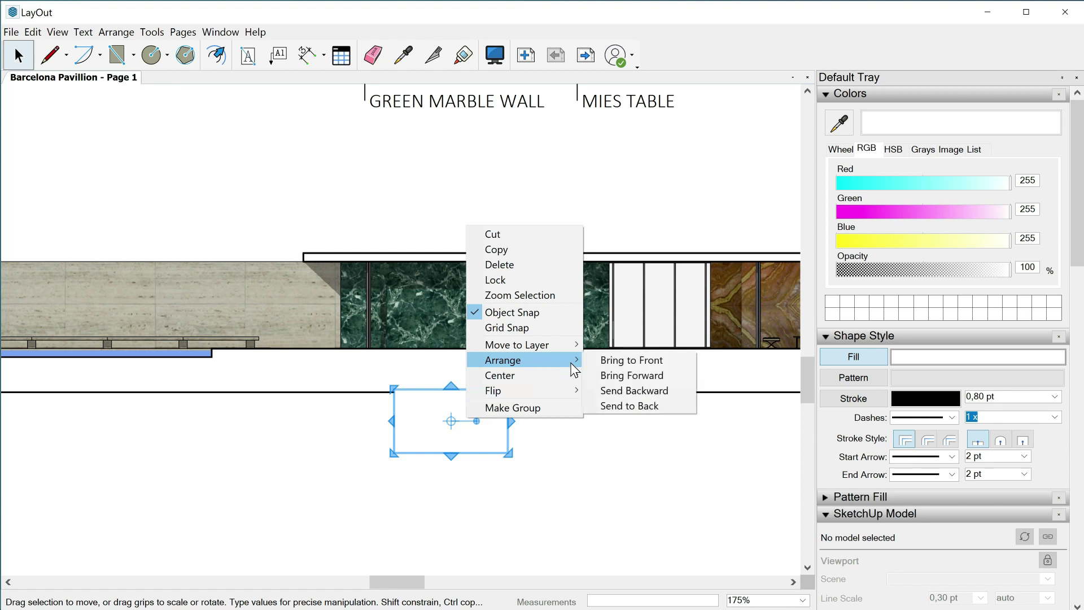
{"action": "left_click", "coordinate": [634, 405]}
Clear the selection and zoom out to confirm the stair block shows again
{"action": "left_click", "coordinate": [656, 451]}
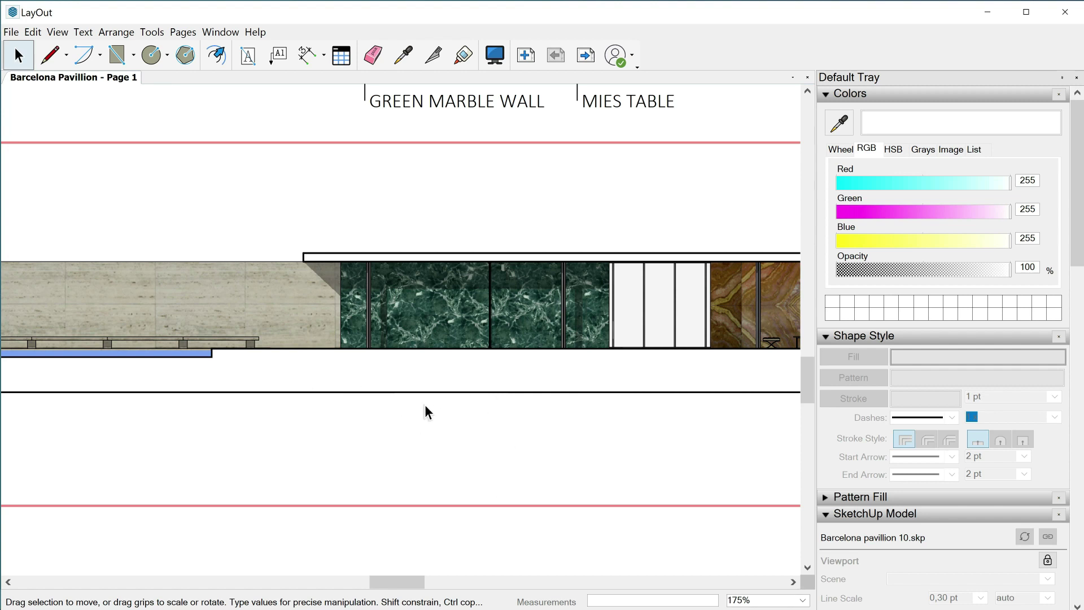
{"action": "scroll", "coordinate": [450, 333], "scroll_direction": "down", "scroll_amount": 2}
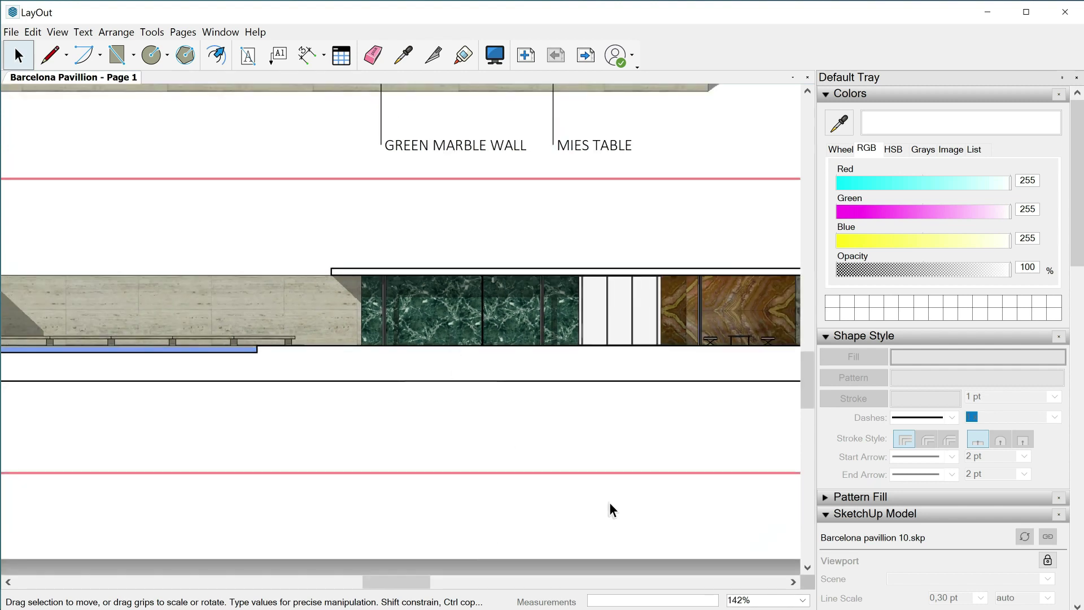
{"action": "left_click", "coordinate": [650, 501]}
{"action": "scroll", "coordinate": [537, 480], "scroll_direction": "down", "scroll_amount": 3}
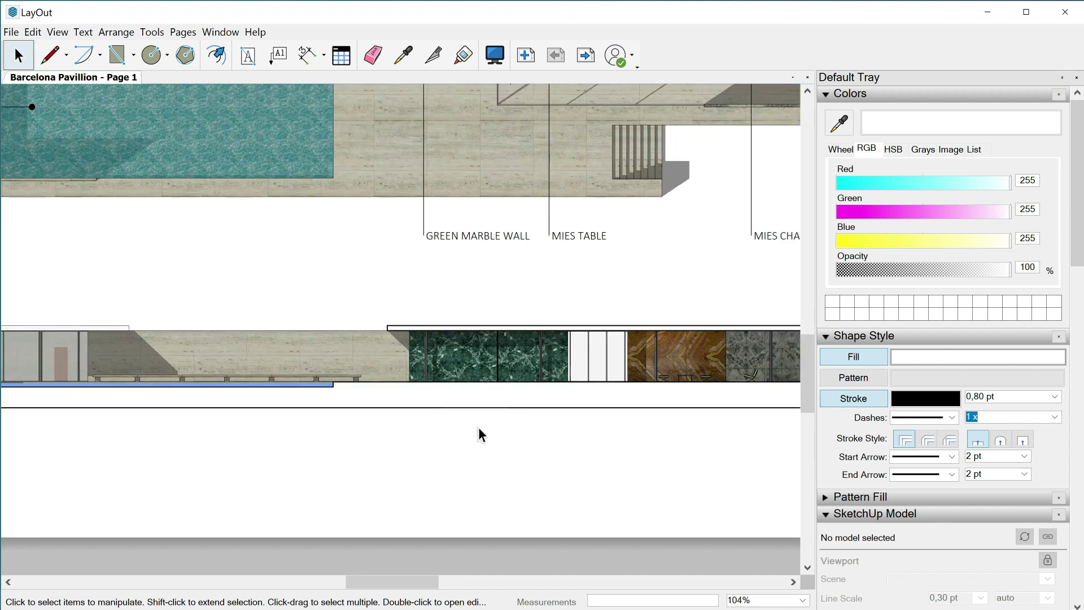
{"action": "left_click", "coordinate": [478, 434]}
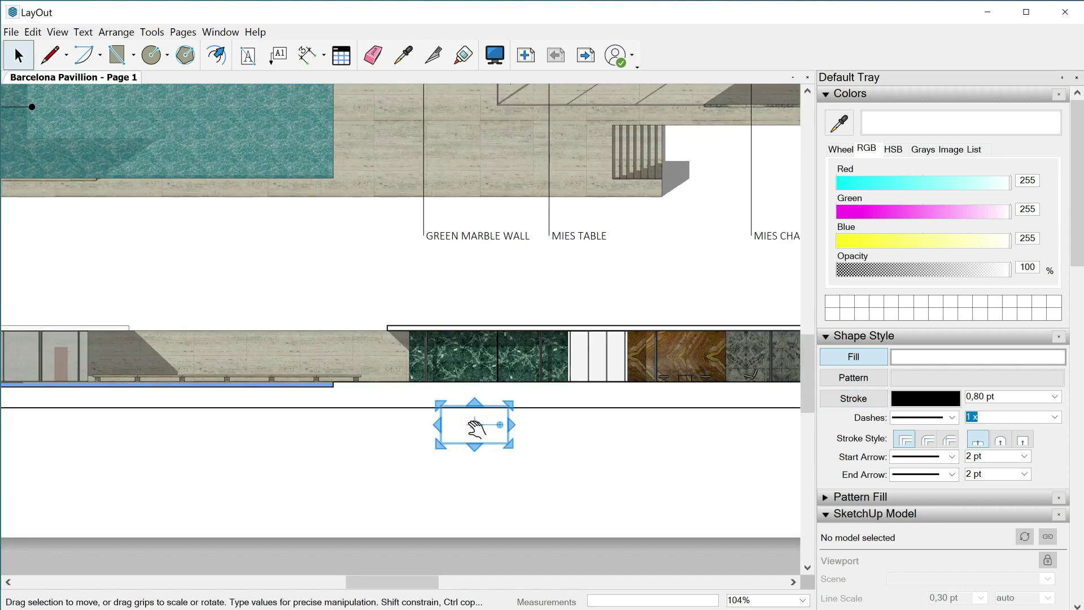
{"action": "key", "text": "Escape"}
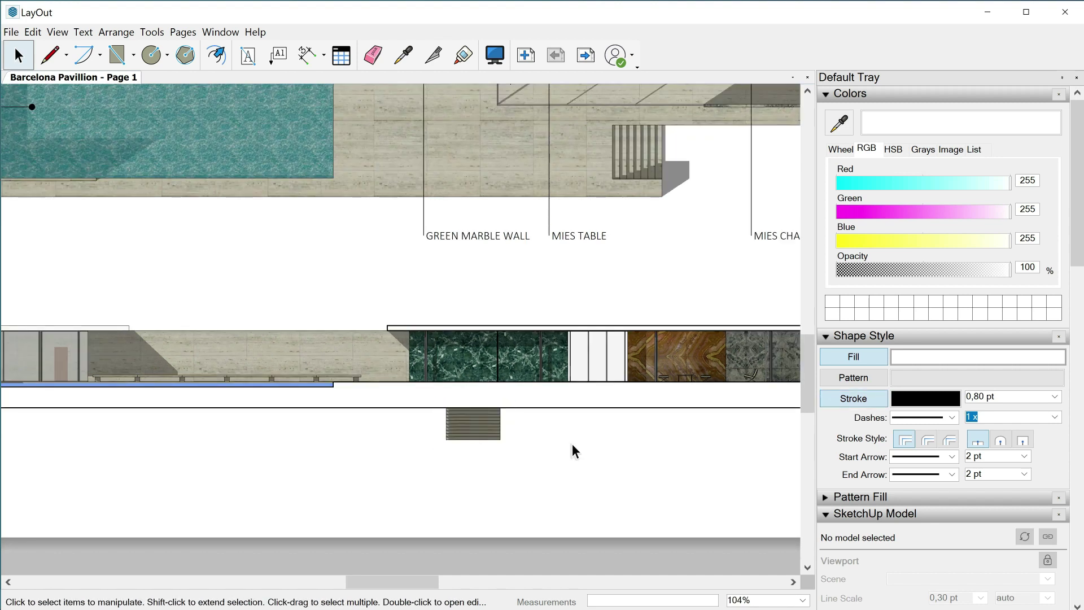
{"action": "scroll", "coordinate": [572, 450], "scroll_direction": "down", "scroll_amount": 2}
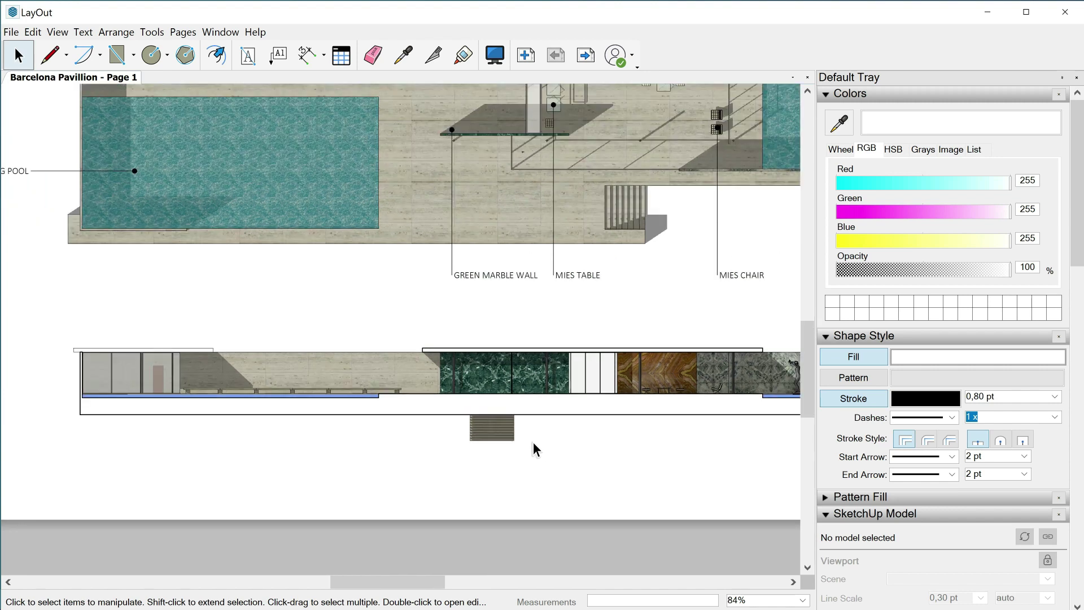
Start a rectangle at the elevation's lower-left corner, then cancel it
{"action": "left_click", "coordinate": [117, 55]}
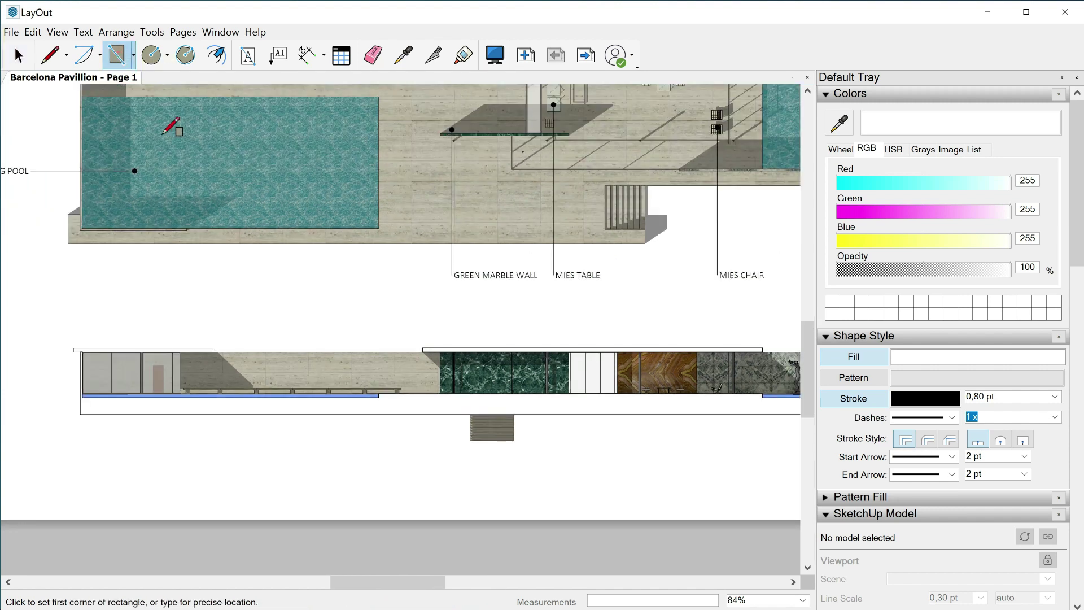
{"action": "scroll", "coordinate": [113, 395], "scroll_direction": "down", "scroll_amount": 2}
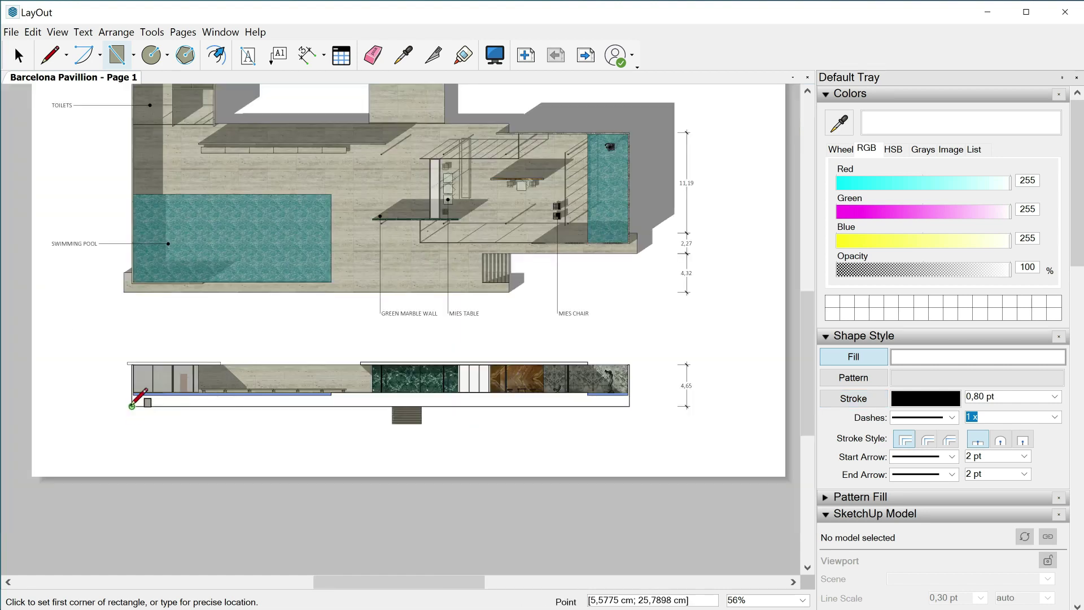
{"action": "left_click", "coordinate": [113, 405]}
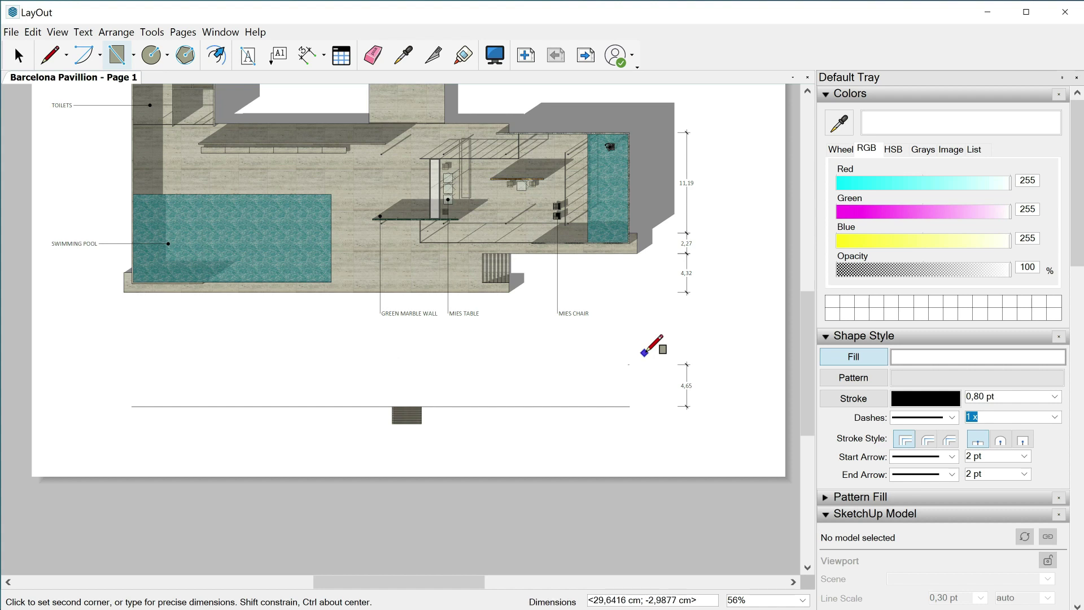
{"action": "key", "text": "Escape"}
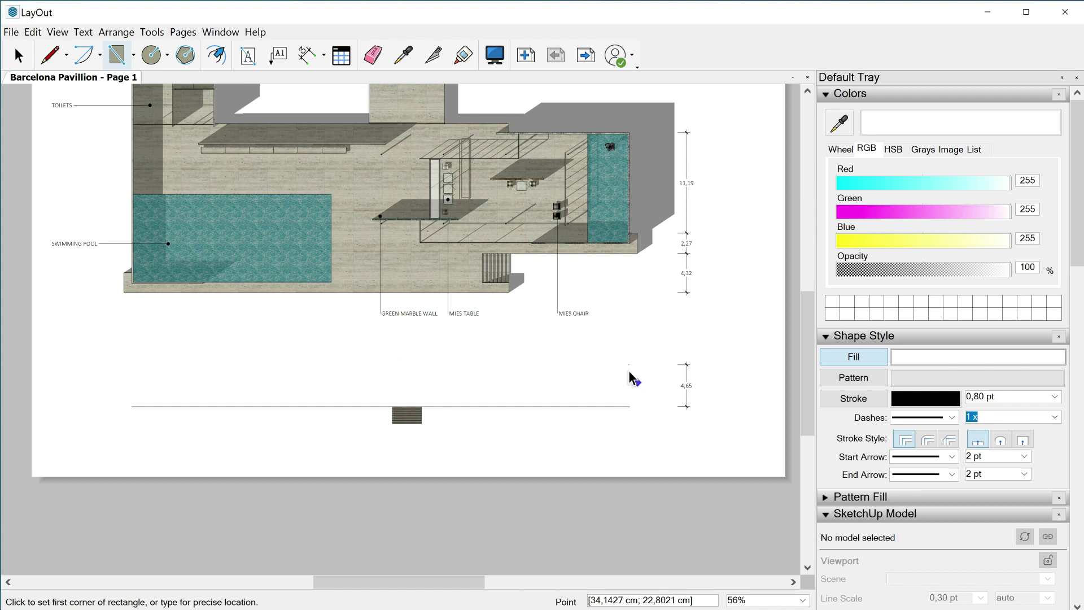
Select the rectangle over the elevation and turn its fill off
{"action": "key", "text": "space"}
{"action": "left_click", "coordinate": [628, 370]}
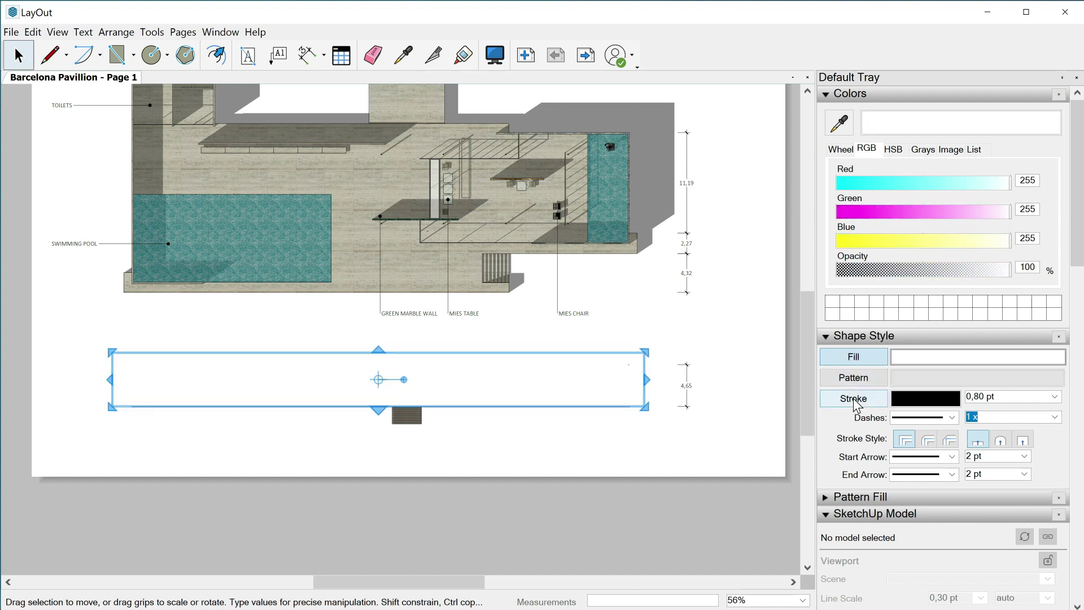
{"action": "left_click", "coordinate": [854, 357]}
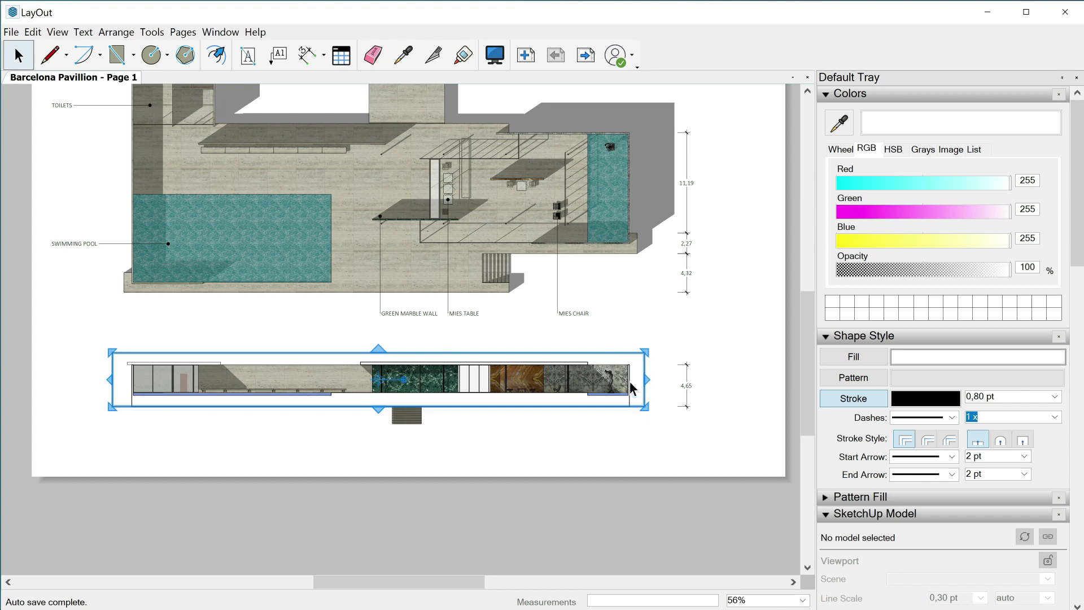
Add the elevation viewport to the rectangle selection and create a clipping mask
{"action": "left_click", "coordinate": [635, 327], "text": "shift"}
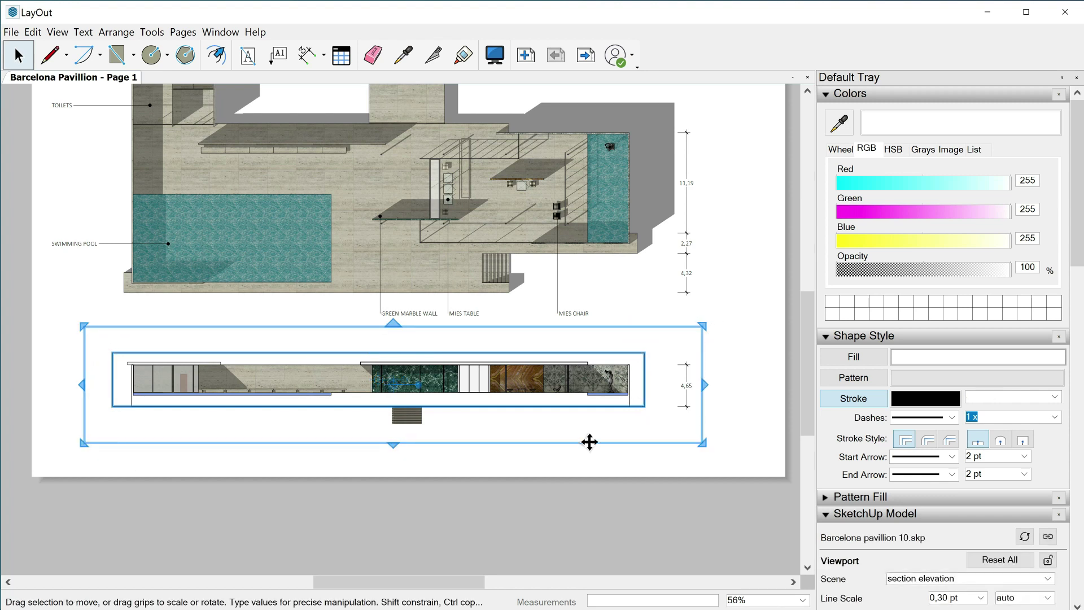
{"action": "right_click", "coordinate": [590, 443]}
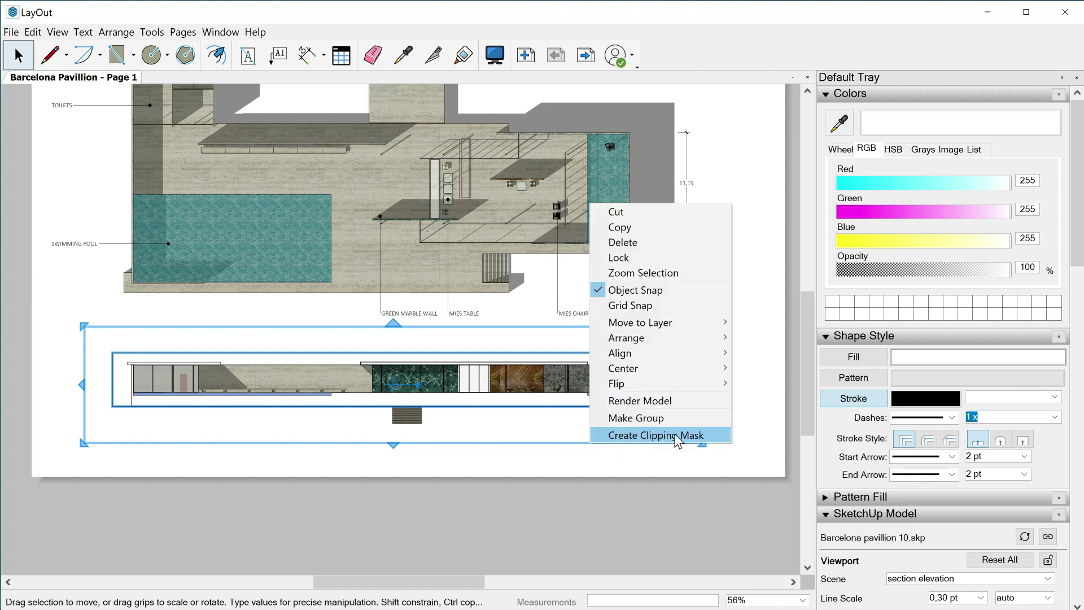
{"action": "left_click", "coordinate": [636, 433]}
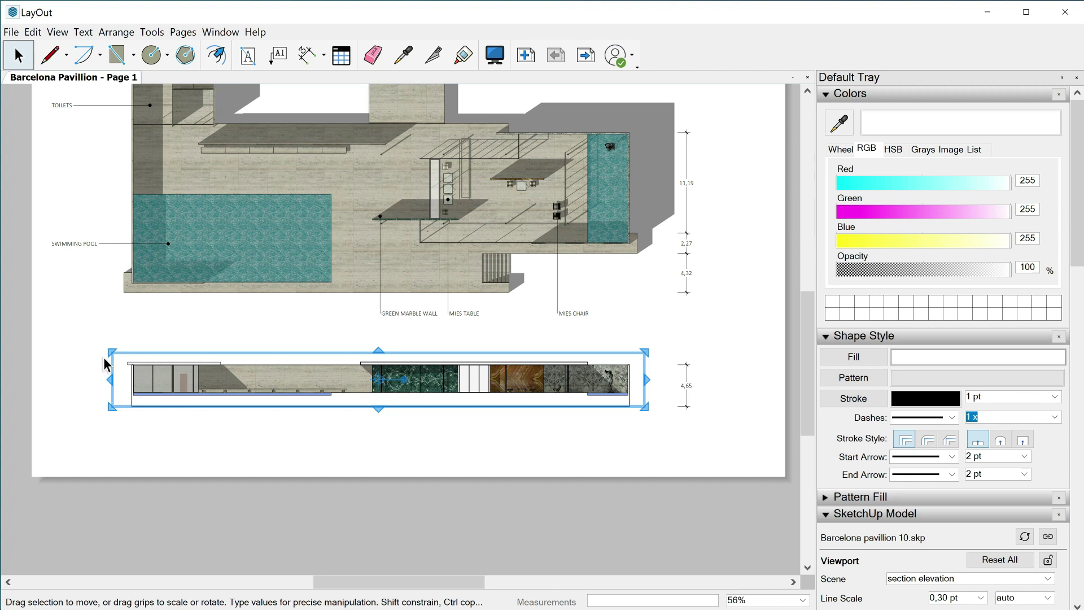
Select the clipped elevation viewport and open its right-click actions to release the mask
{"action": "left_click", "coordinate": [723, 340]}
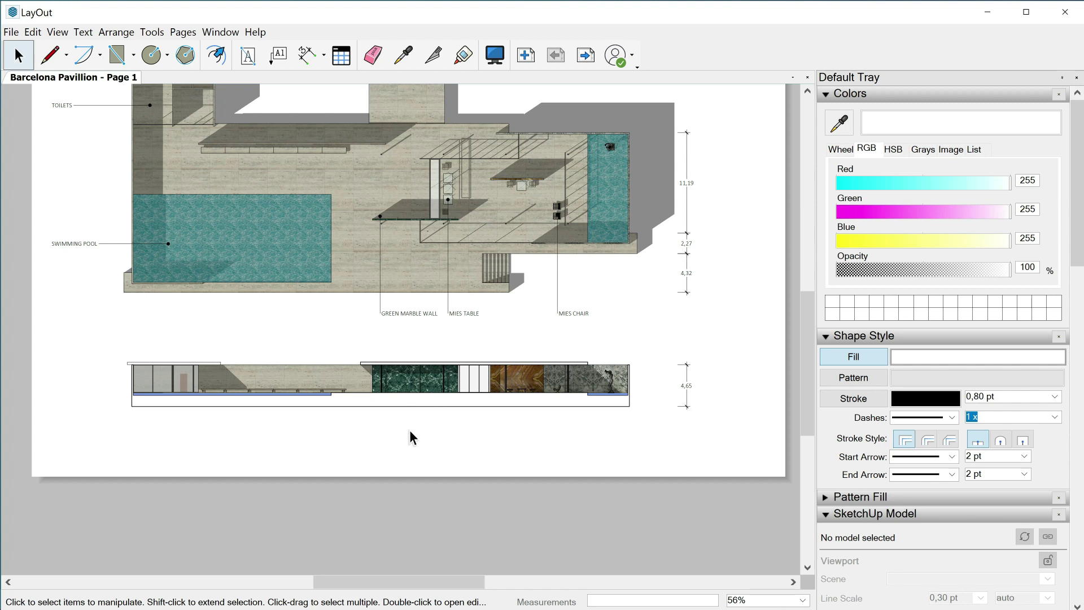
{"action": "left_click", "coordinate": [615, 367]}
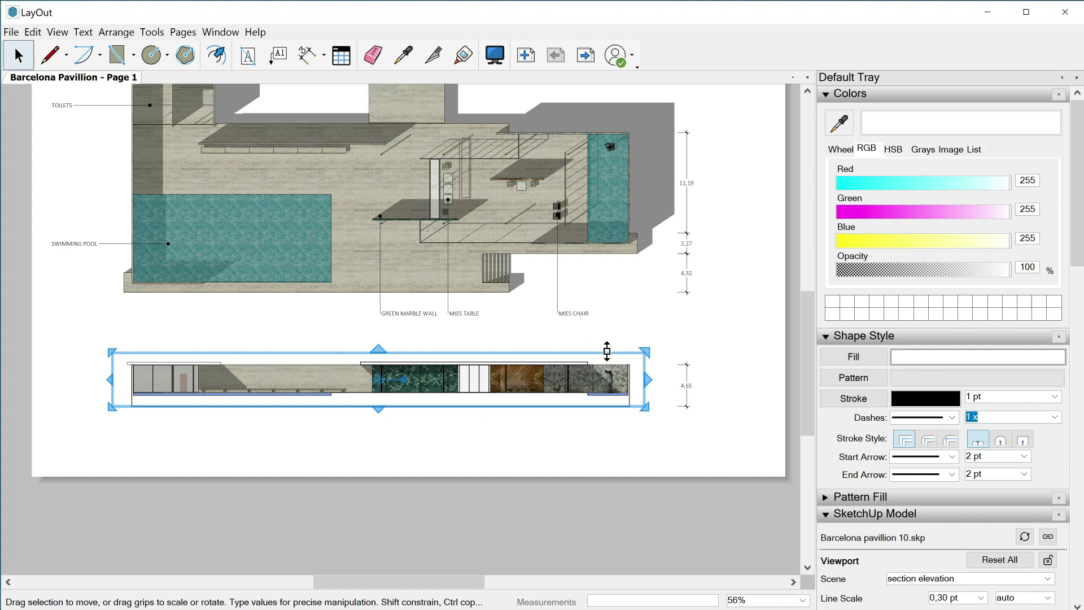
{"action": "right_click", "coordinate": [608, 356]}
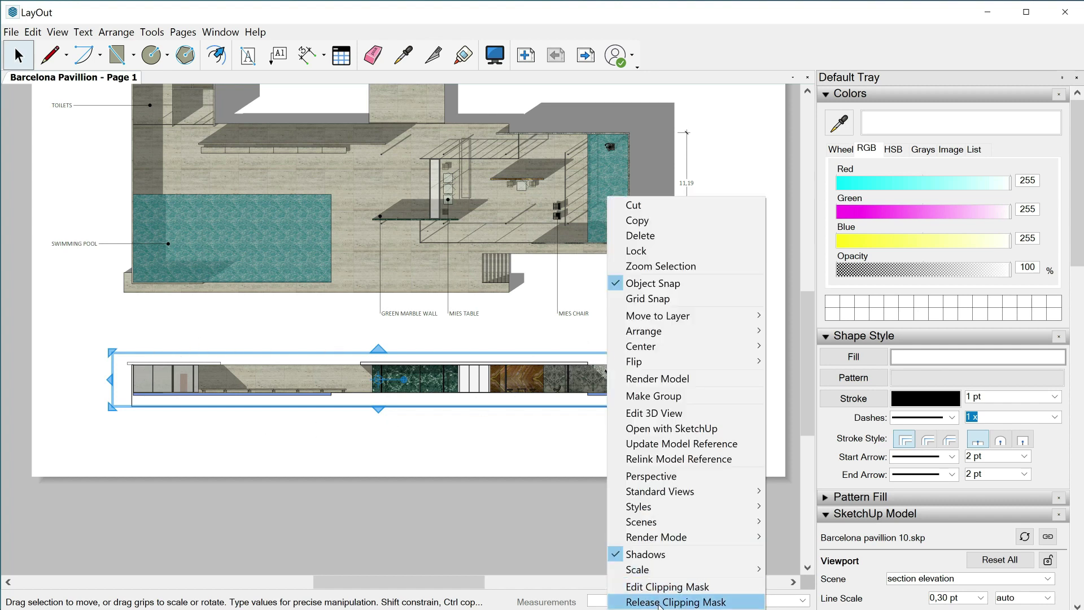
{"action": "left_click", "coordinate": [661, 602]}
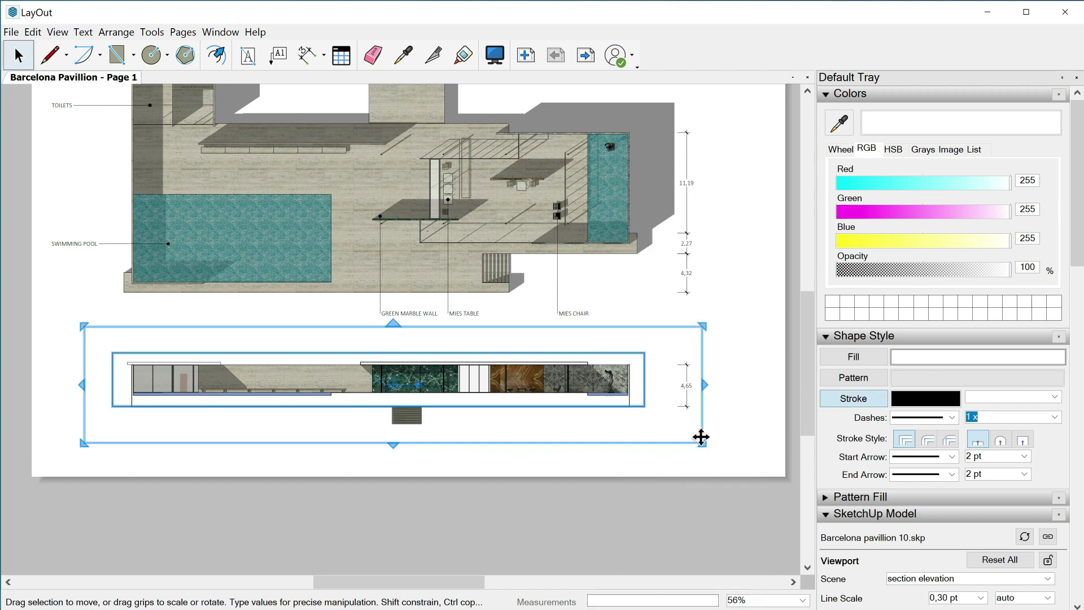
{"action": "left_click", "coordinate": [743, 363]}
{"action": "left_click", "coordinate": [644, 355]}
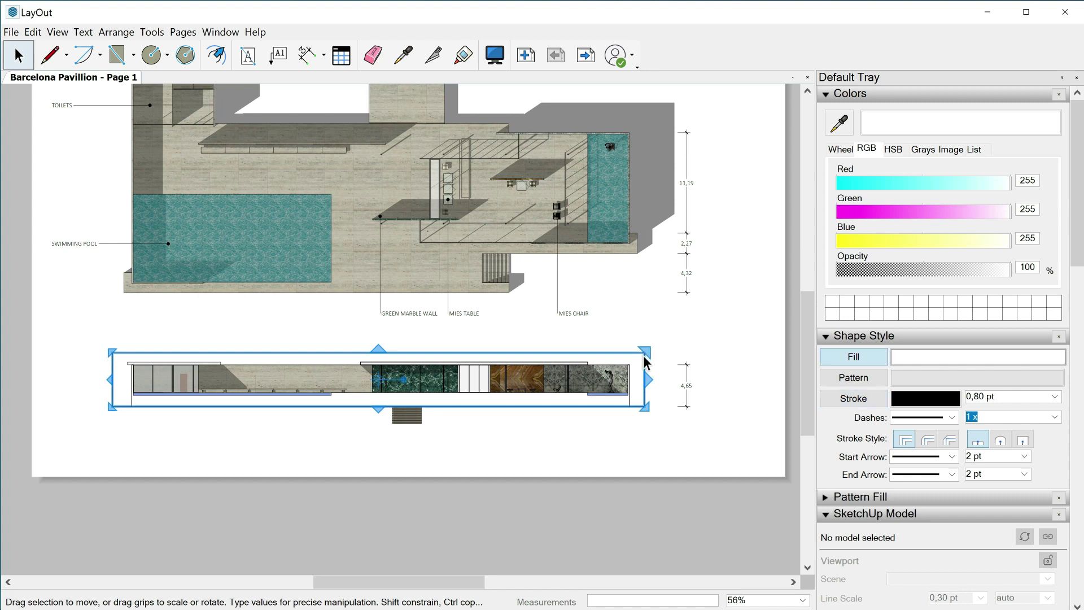
{"action": "left_click", "coordinate": [351, 428]}
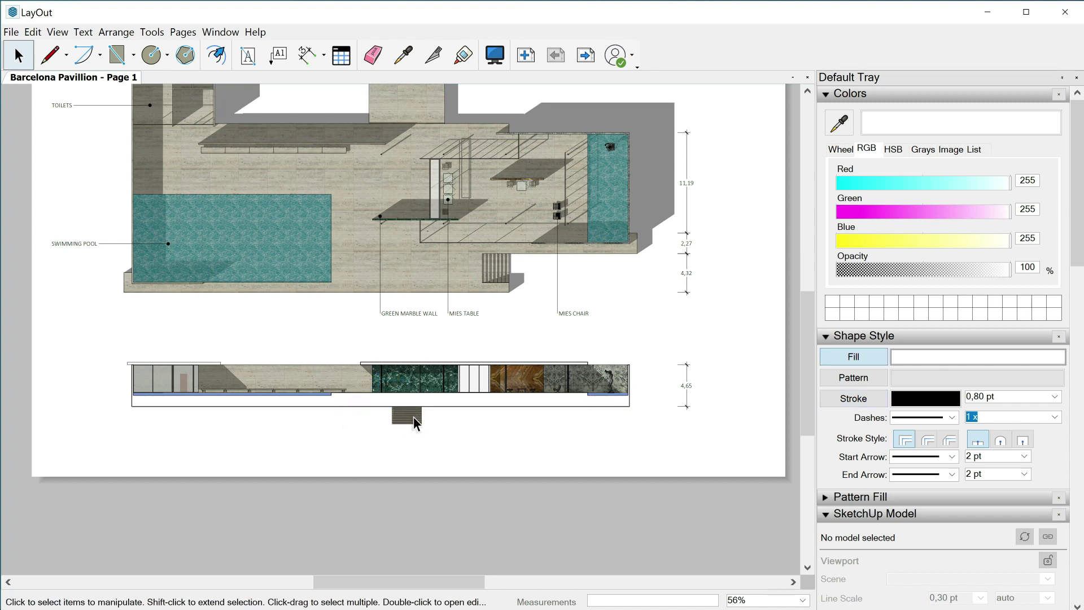
{"action": "left_click", "coordinate": [618, 361]}
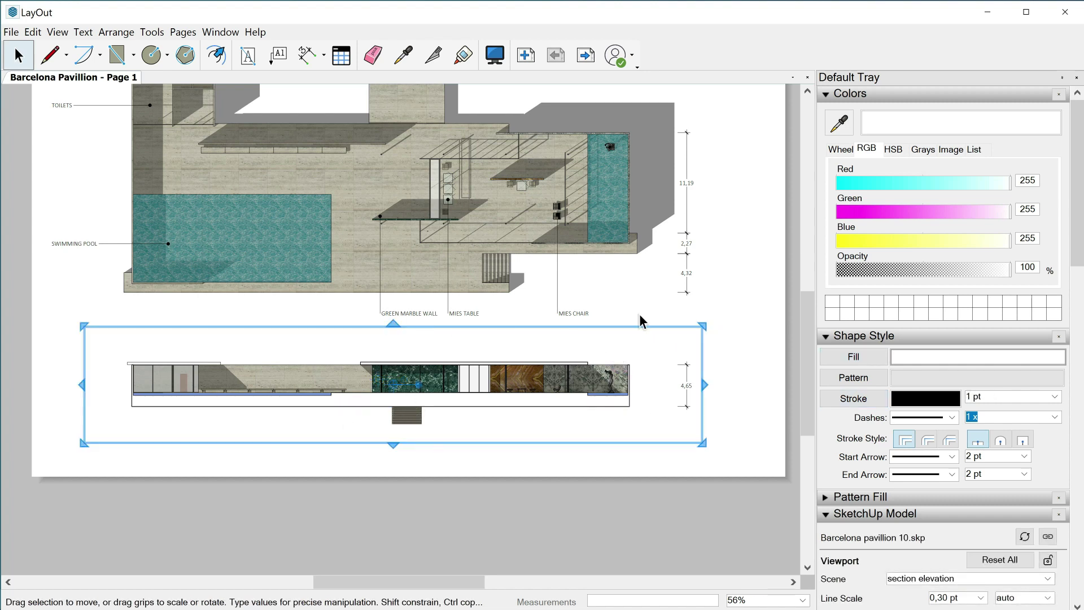
{"action": "left_click", "coordinate": [735, 360]}
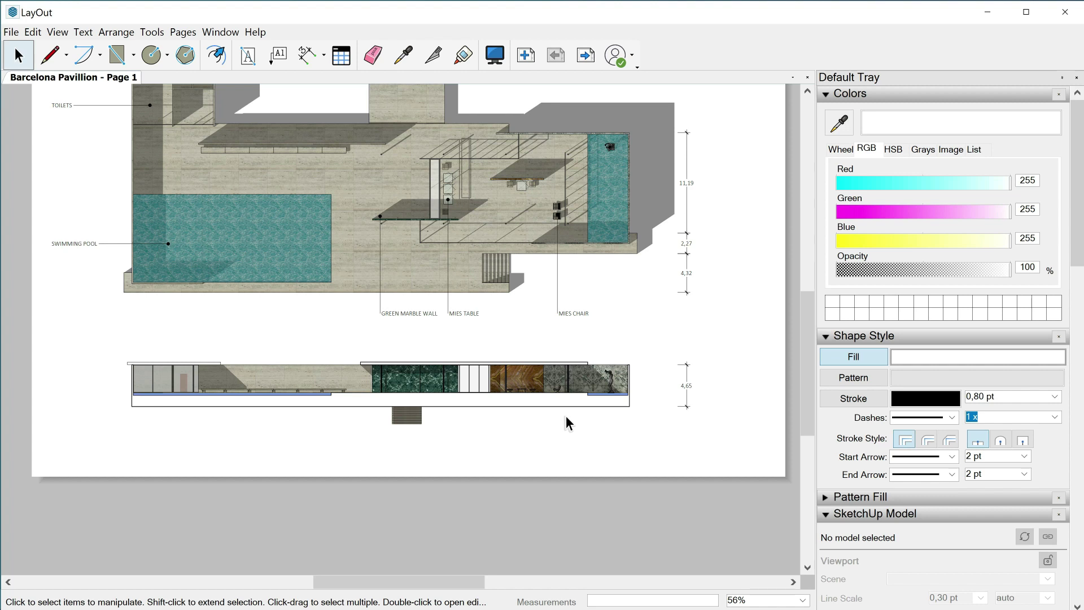
Start a line outline at the marble panel corner and trace its lower edge along the floor line
{"action": "scroll", "coordinate": [628, 395], "scroll_direction": "up", "scroll_amount": 2}
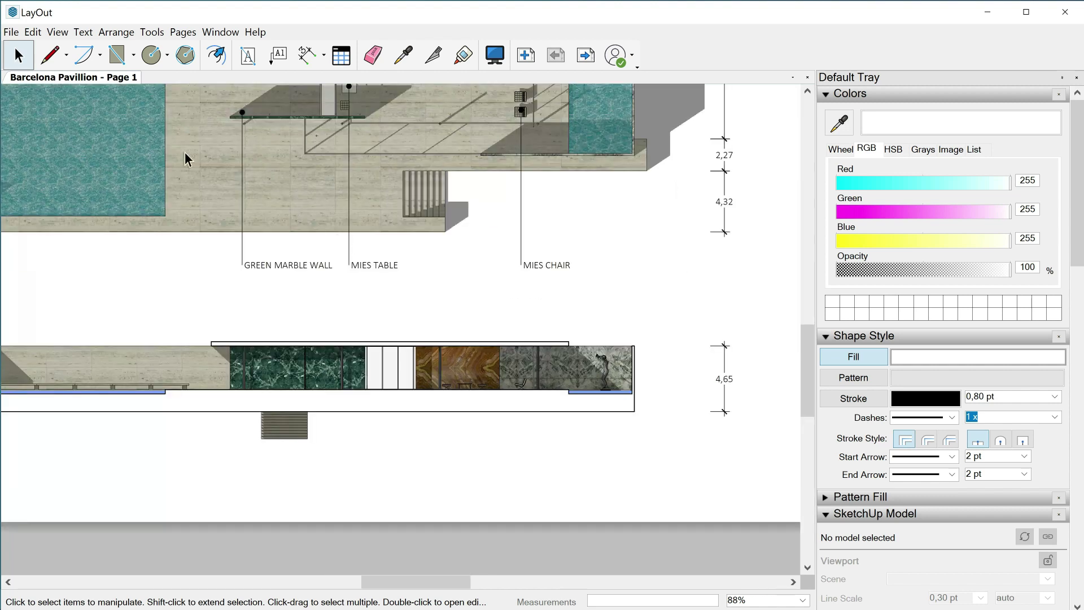
{"action": "left_click", "coordinate": [54, 61]}
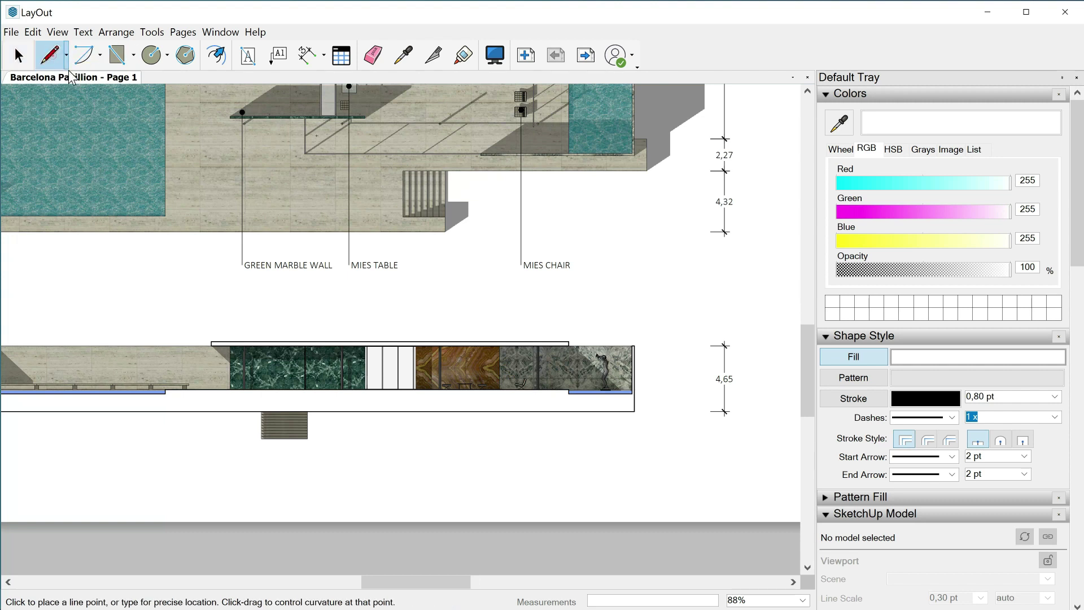
{"action": "scroll", "coordinate": [634, 374], "scroll_direction": "up", "scroll_amount": 5}
{"action": "left_click", "coordinate": [642, 238]}
{"action": "left_click", "coordinate": [641, 389]}
{"action": "left_click", "coordinate": [442, 389]}
{"action": "left_click", "coordinate": [442, 375]}
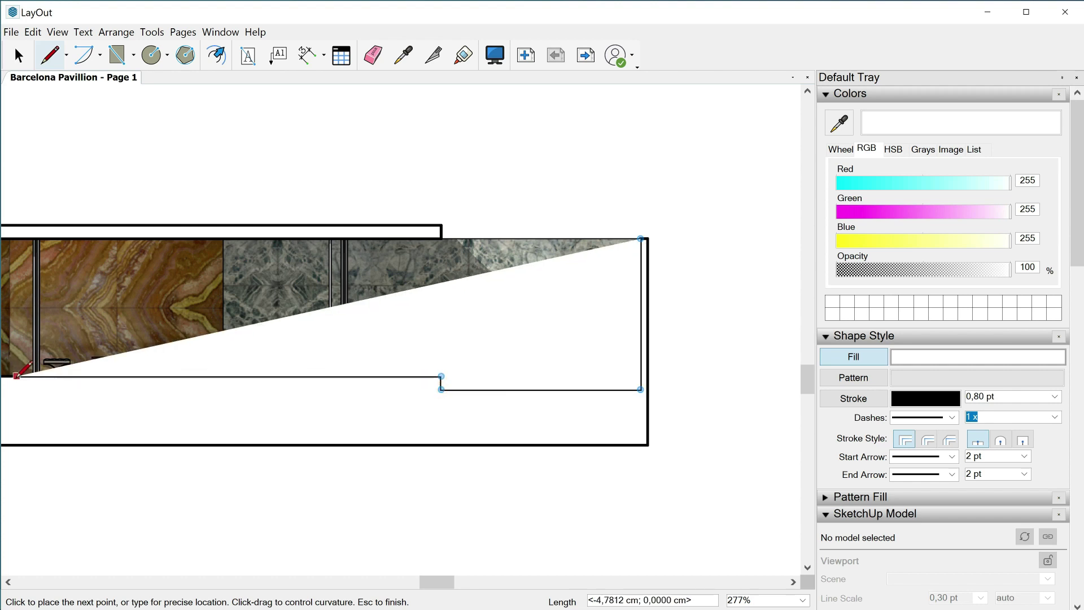
{"action": "scroll", "coordinate": [20, 372], "scroll_direction": "left", "scroll_amount": 5}
{"action": "left_click", "coordinate": [520, 375]}
{"action": "left_click", "coordinate": [520, 389]}
{"action": "scroll", "coordinate": [333, 396], "scroll_direction": "left", "scroll_amount": 5}
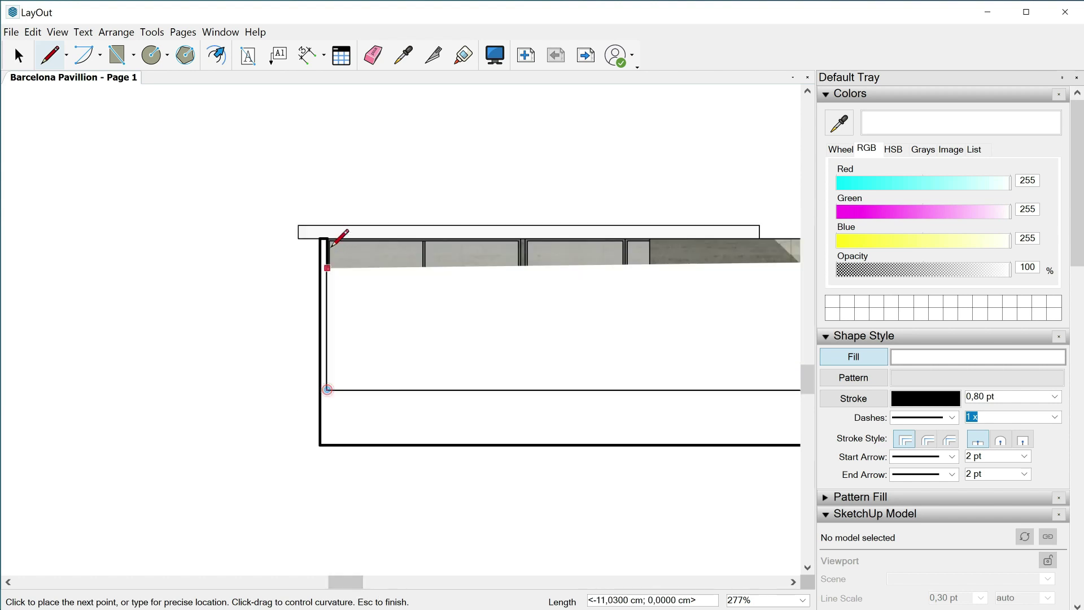
Trace along the roof band's top and close the outline at the wall corner
{"action": "left_click", "coordinate": [312, 237]}
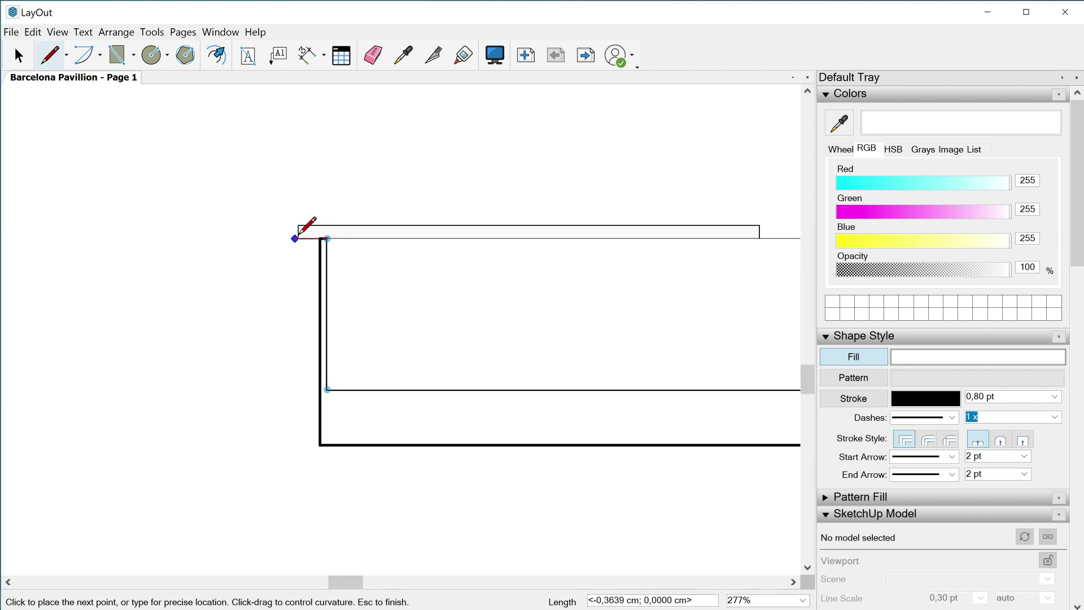
{"action": "left_click", "coordinate": [298, 226]}
{"action": "scroll", "coordinate": [316, 226], "scroll_direction": "right", "scroll_amount": 5}
{"action": "left_click", "coordinate": [423, 226]}
{"action": "left_click", "coordinate": [423, 238]}
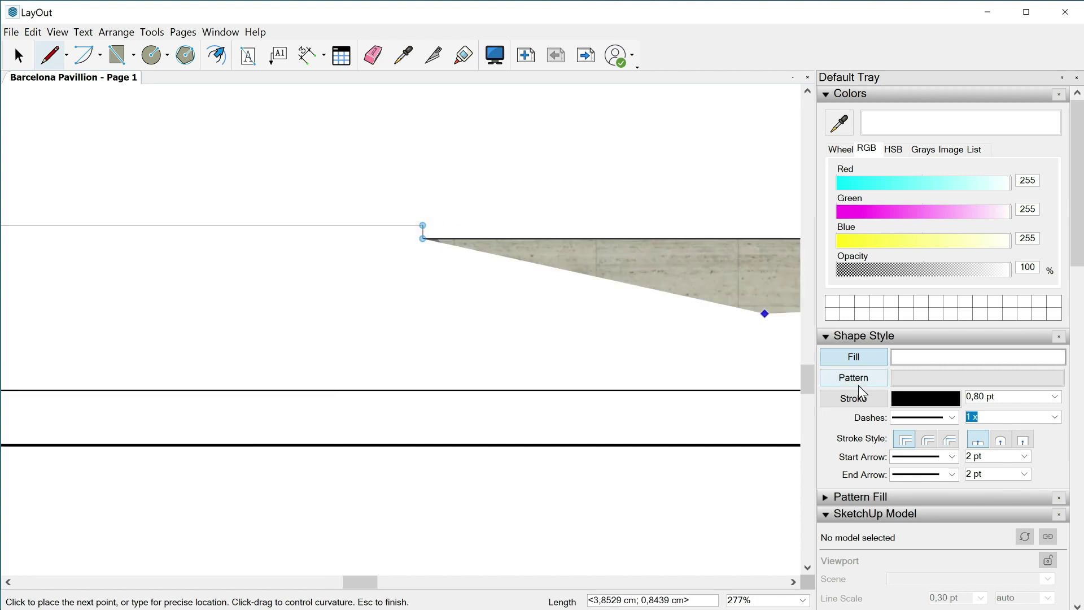
{"action": "left_click", "coordinate": [853, 357]}
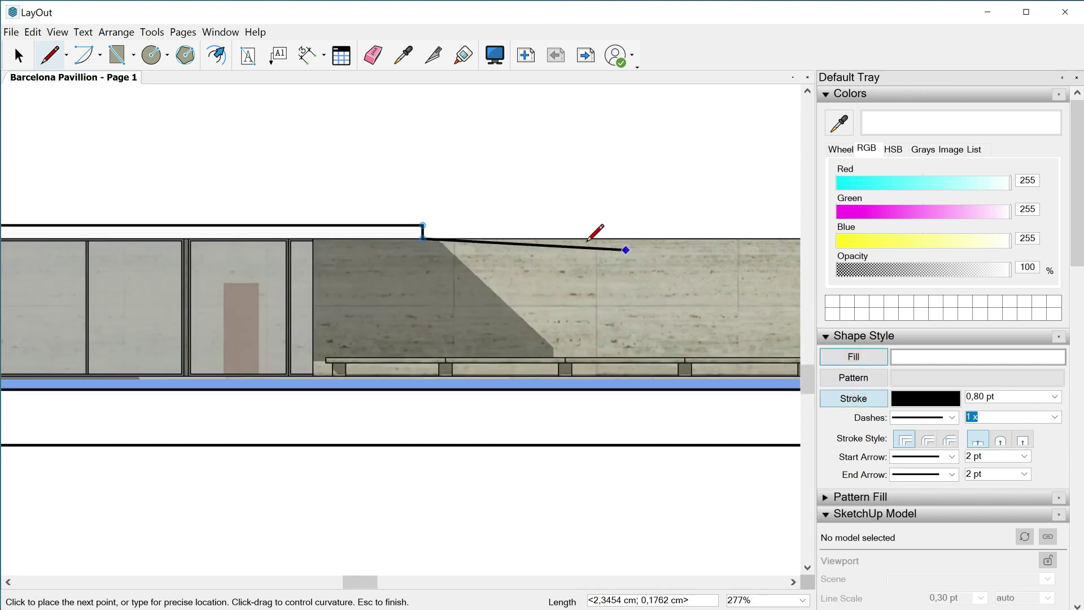
{"action": "left_click", "coordinate": [582, 237]}
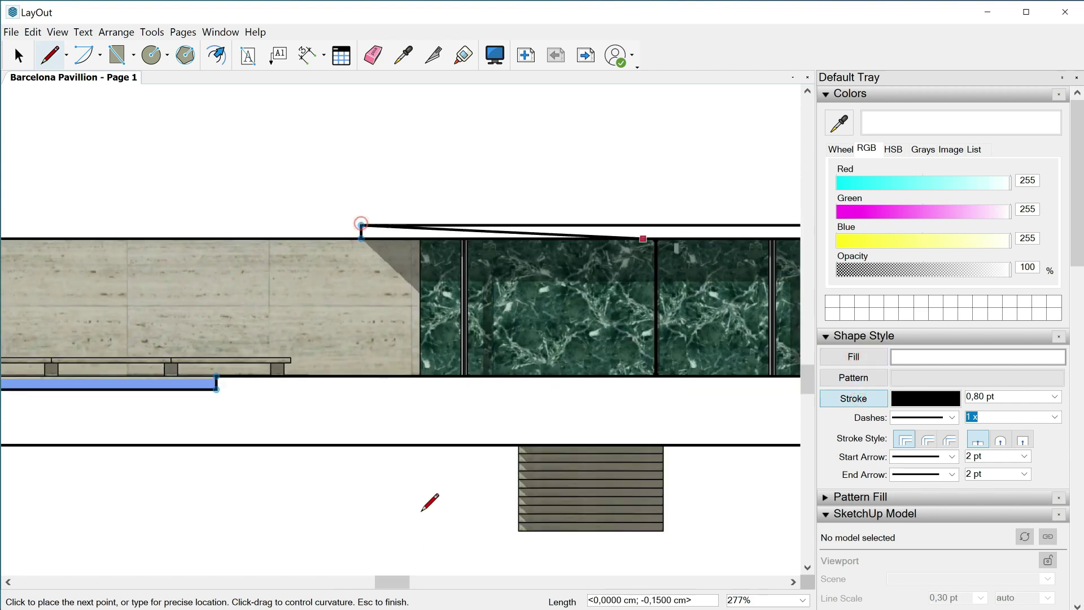
{"action": "left_click_drag", "start_coordinate": [389, 582], "coordinate": [446, 578]}
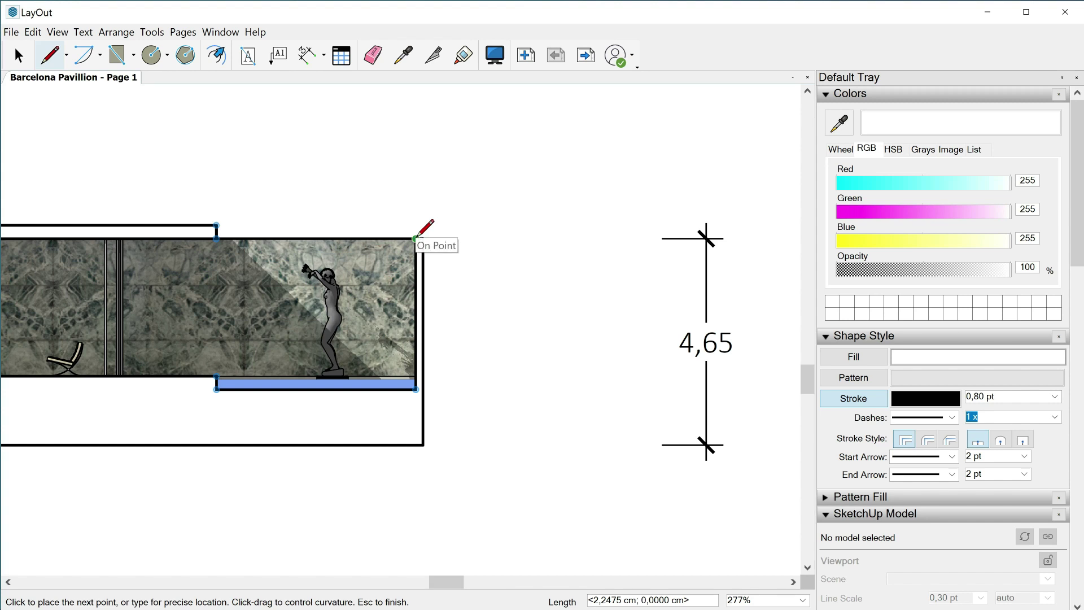
{"action": "left_click", "coordinate": [416, 238]}
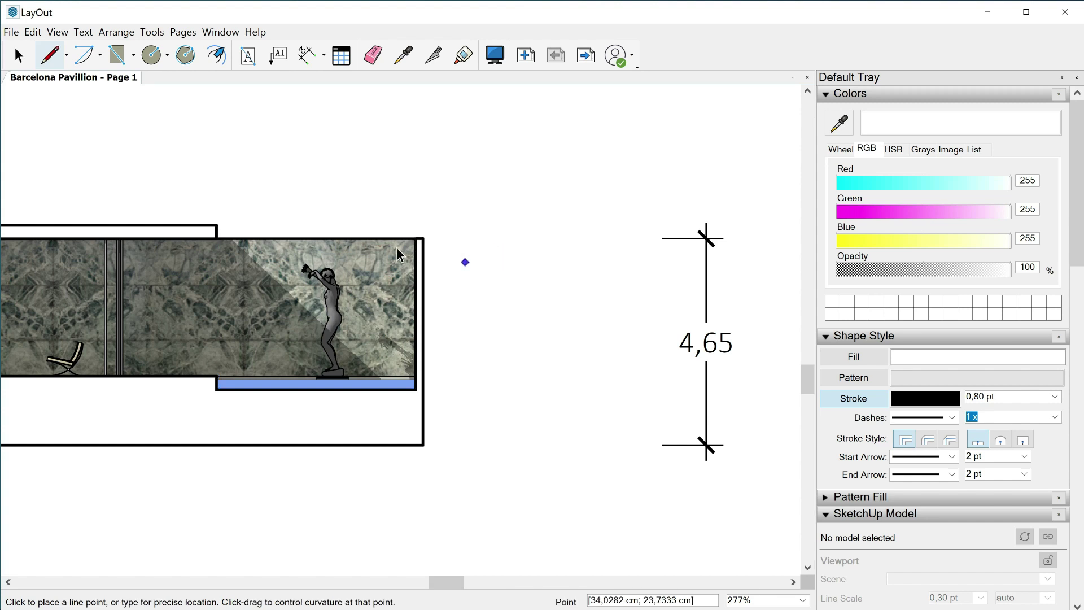
{"action": "key", "text": "space"}
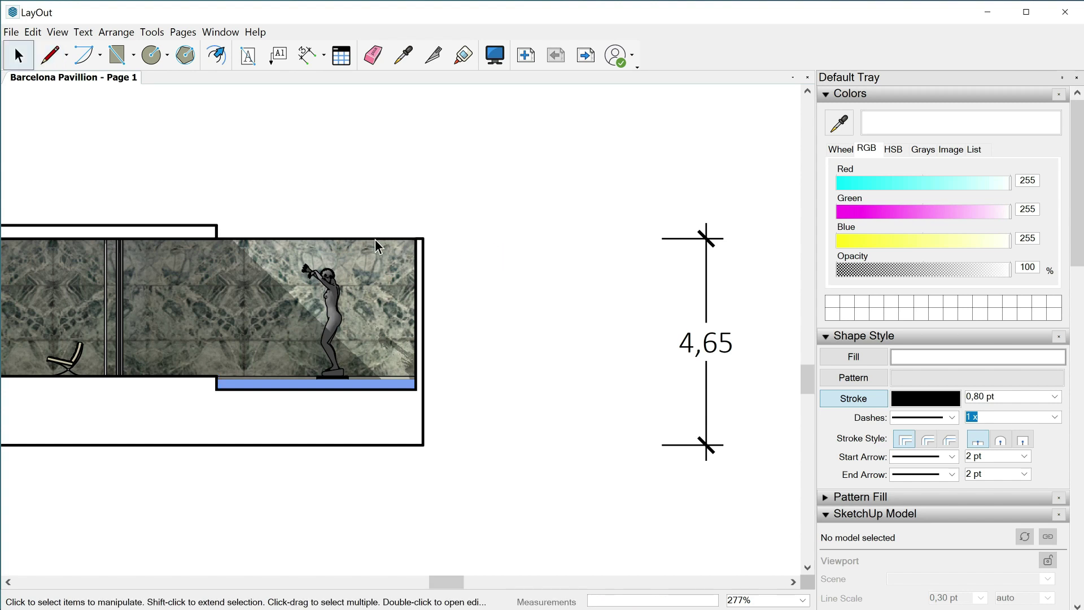
Select the traced outline, preview it with a white fill, then turn the fill off
{"action": "left_click", "coordinate": [375, 239]}
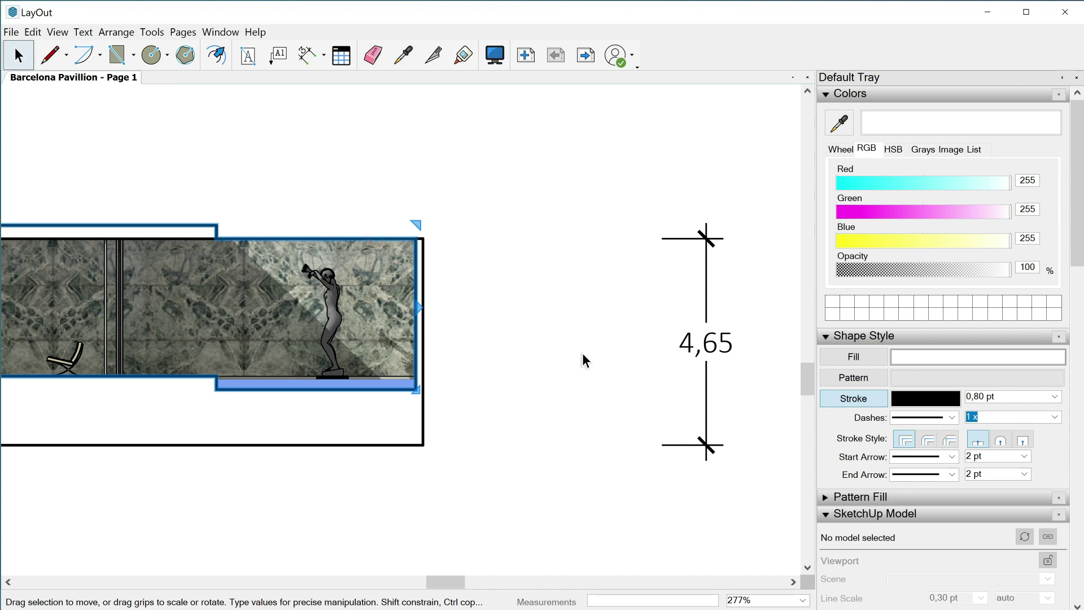
{"action": "scroll", "coordinate": [582, 354], "scroll_direction": "down", "scroll_amount": 5}
{"action": "scroll", "coordinate": [583, 353], "scroll_direction": "down", "scroll_amount": 2}
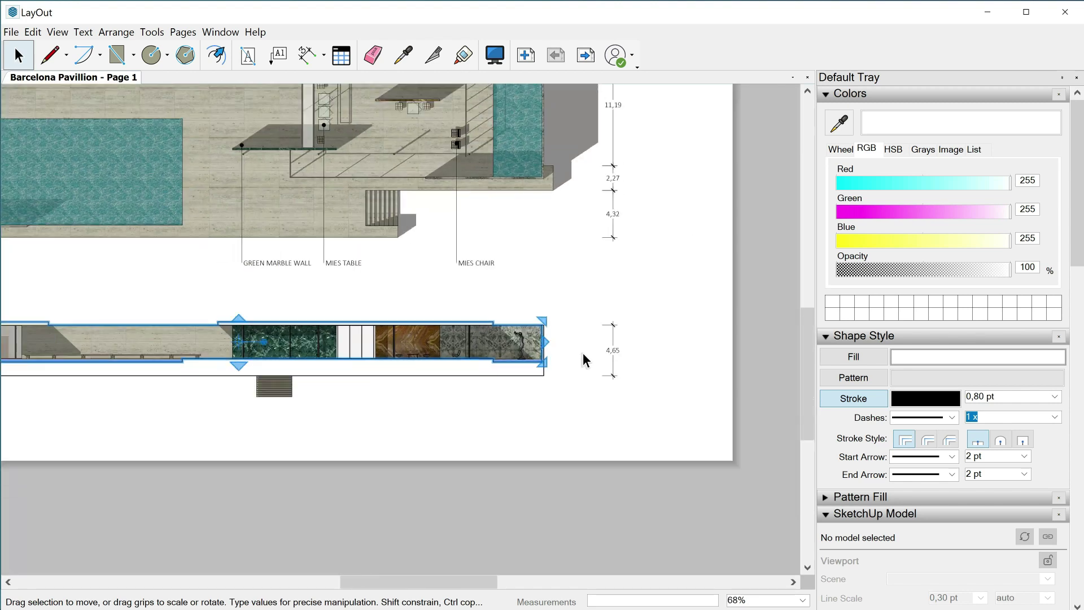
{"action": "scroll", "coordinate": [223, 339], "scroll_direction": "up", "scroll_amount": 1}
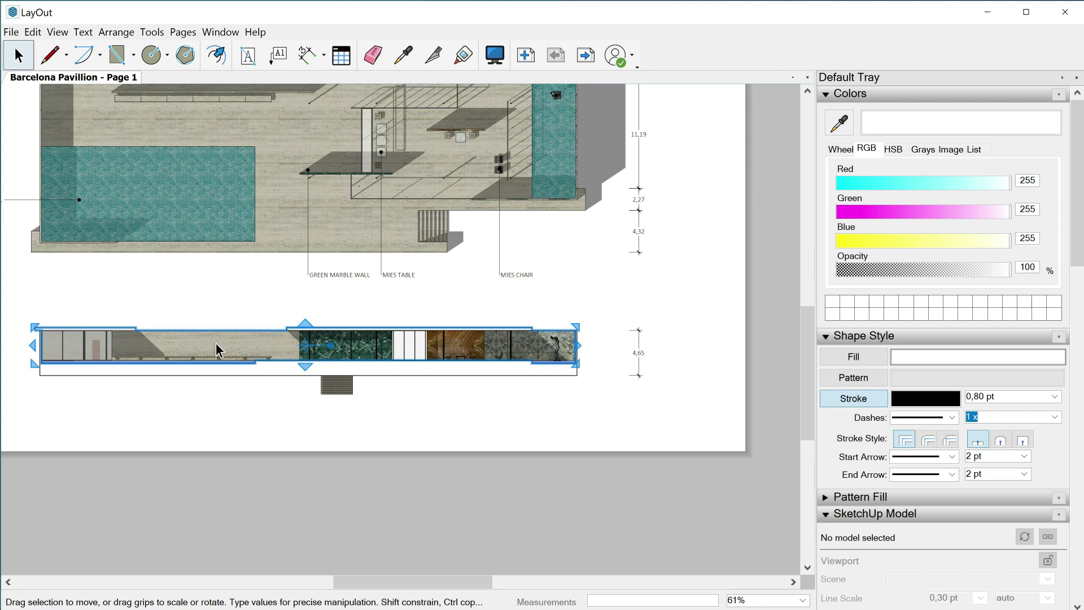
{"action": "left_click", "coordinate": [854, 357]}
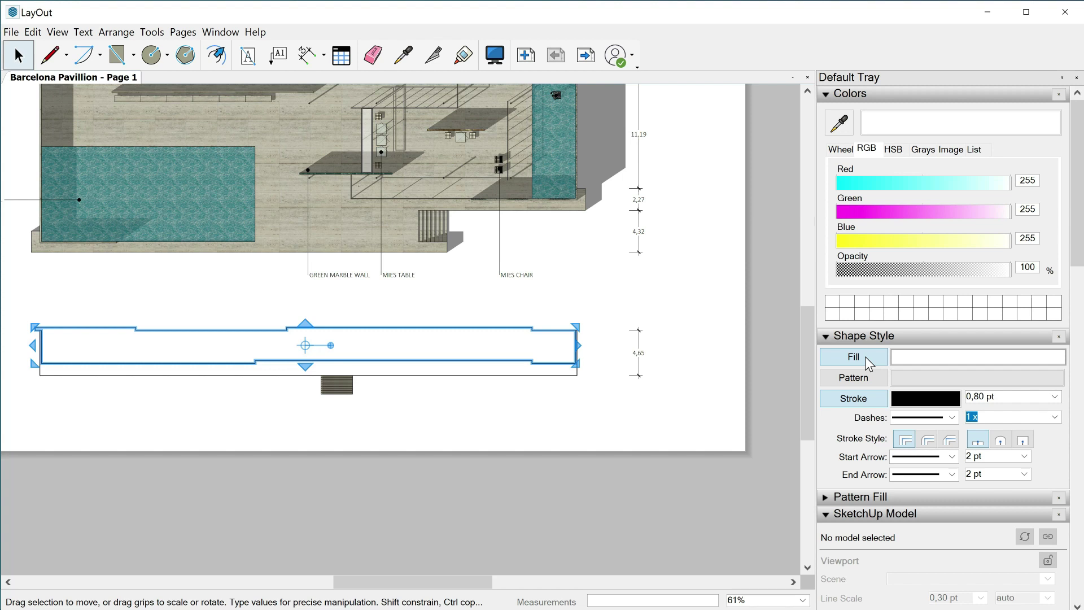
{"action": "left_click", "coordinate": [865, 357]}
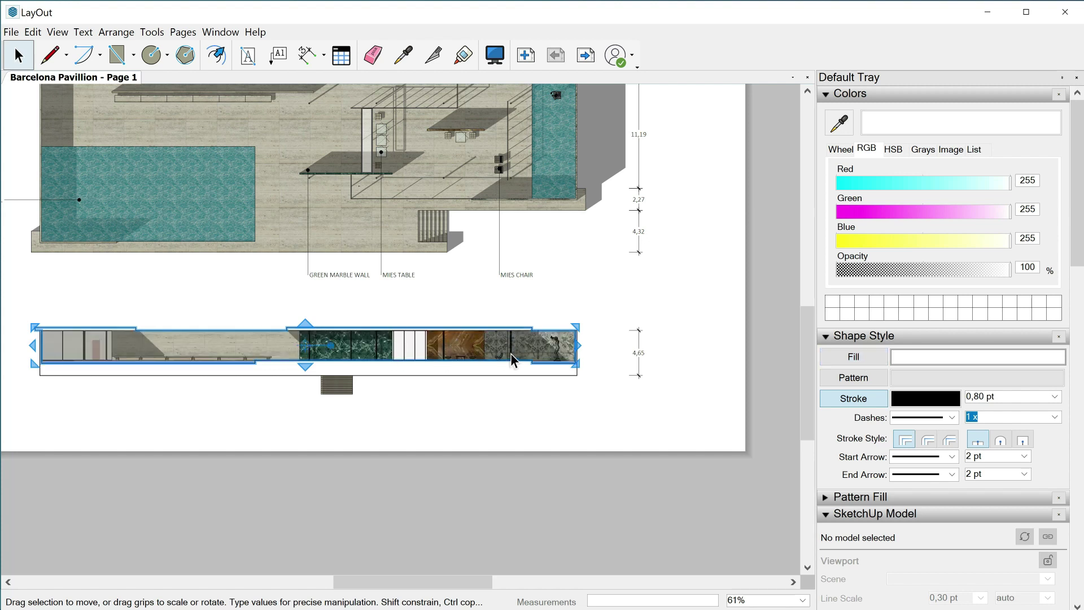
Add the section elevation viewport, clip it with the traced outline, and deselect
{"action": "left_click", "coordinate": [559, 318]}
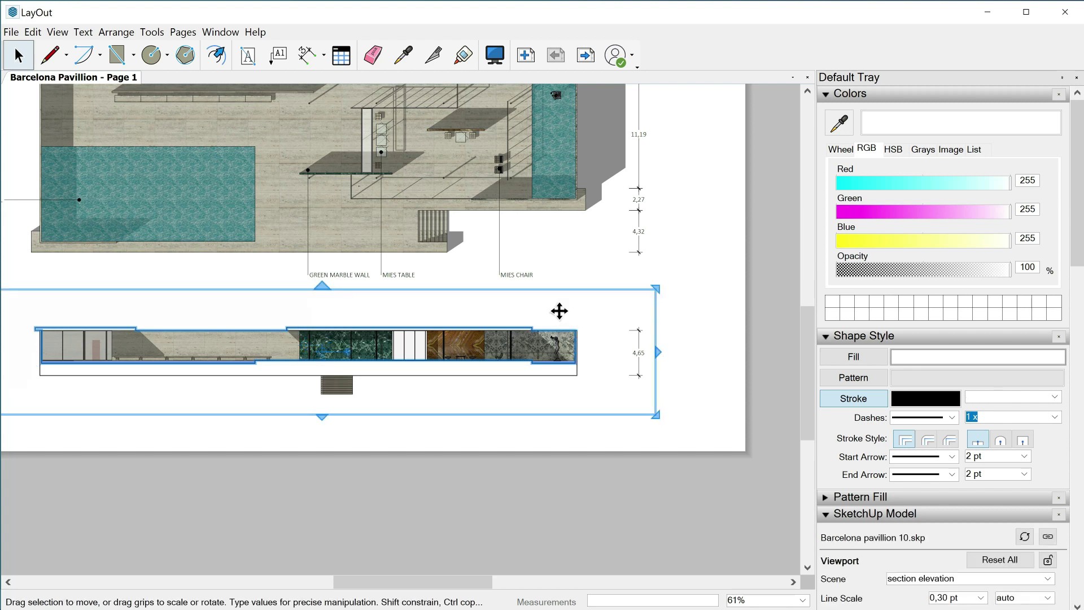
{"action": "right_click", "coordinate": [568, 296]}
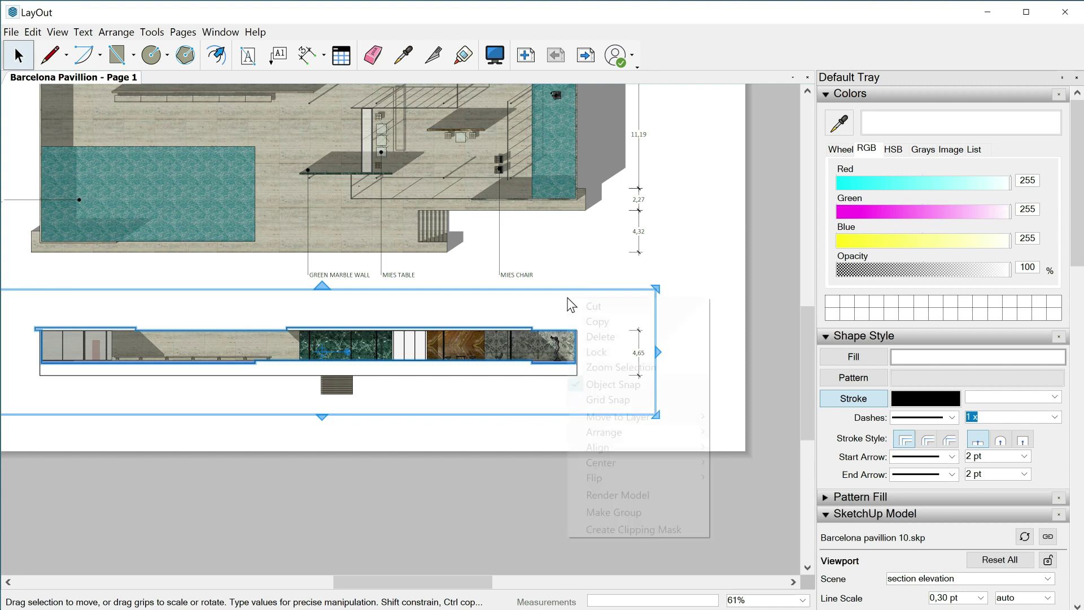
{"action": "left_click", "coordinate": [611, 530]}
{"action": "left_click", "coordinate": [679, 299]}
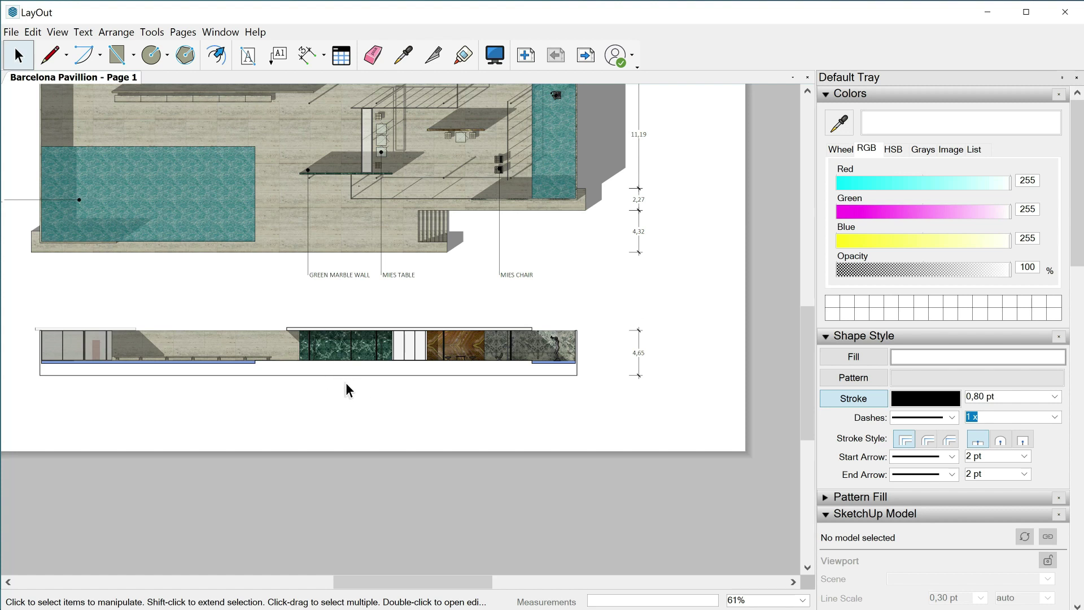
Select and deselect the clipped elevation viewport, zooming around to inspect the wall-band crop
{"action": "left_click", "coordinate": [340, 364]}
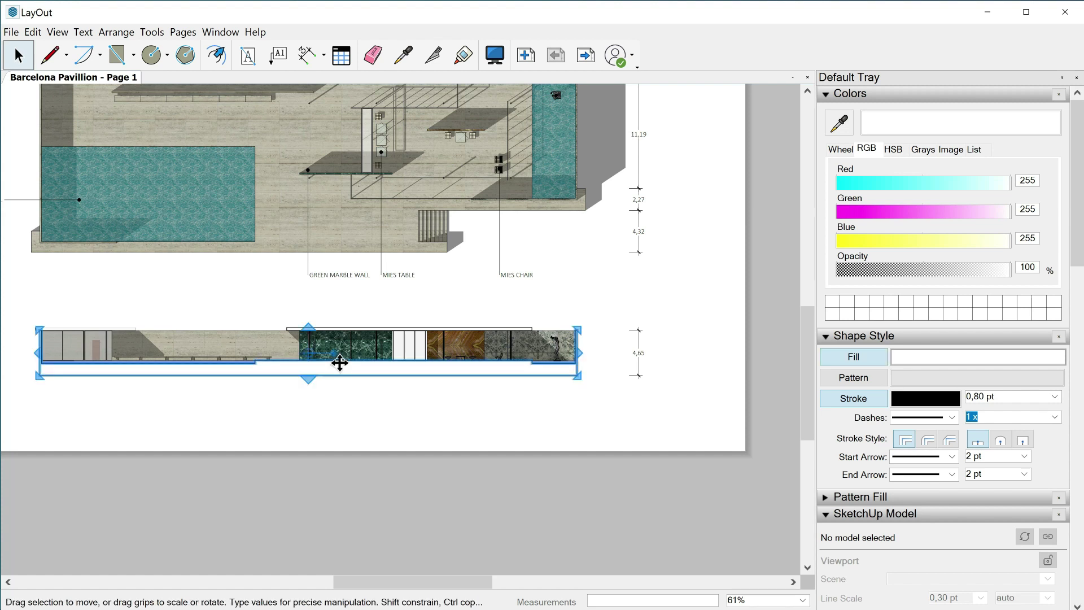
{"action": "key", "text": "Escape"}
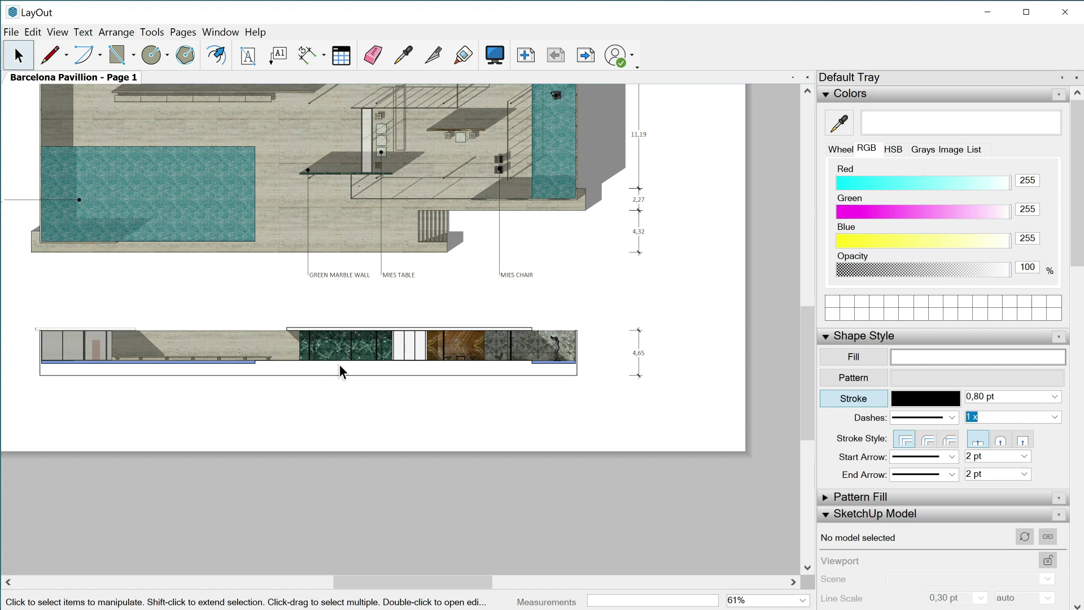
{"action": "left_click", "coordinate": [340, 366]}
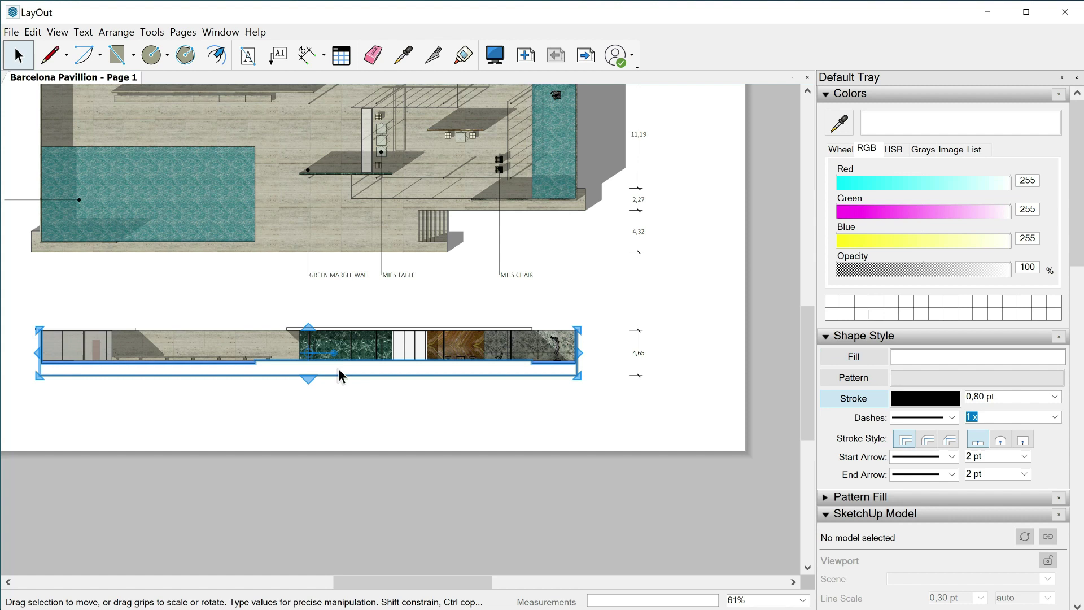
{"action": "key", "text": "Escape"}
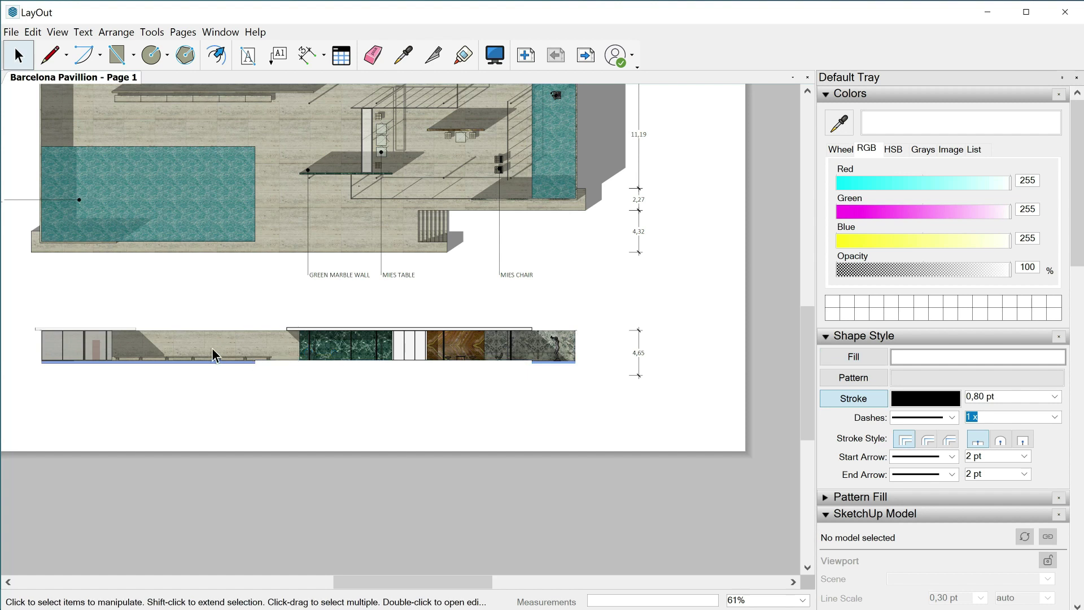
{"action": "scroll", "coordinate": [462, 415], "scroll_direction": "down", "scroll_amount": 2}
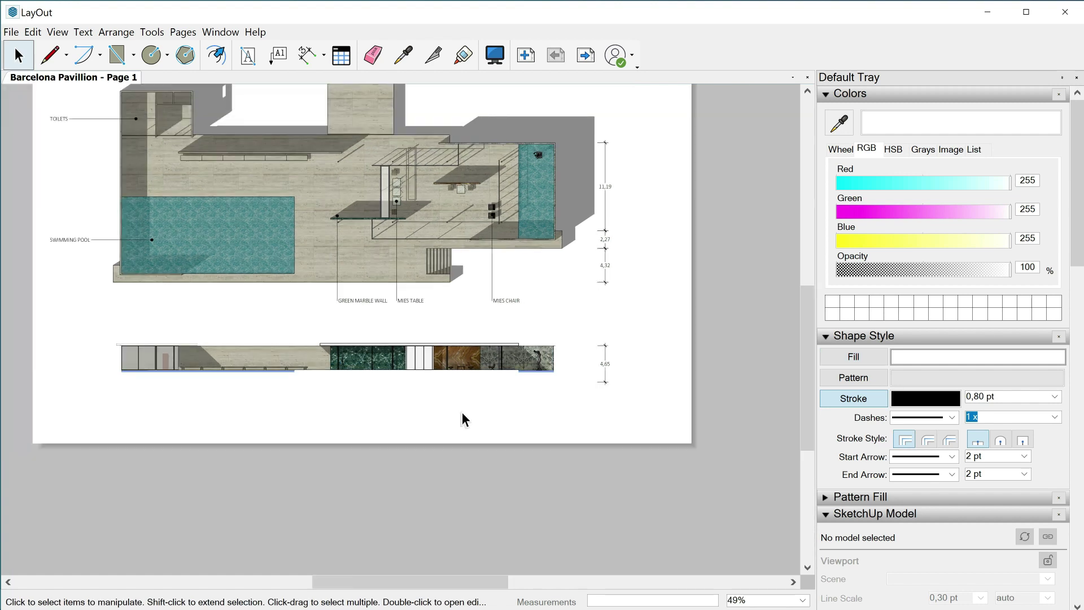
{"action": "scroll", "coordinate": [462, 419], "scroll_direction": "down", "scroll_amount": 1}
{"action": "scroll", "coordinate": [148, 377], "scroll_direction": "up", "scroll_amount": 3}
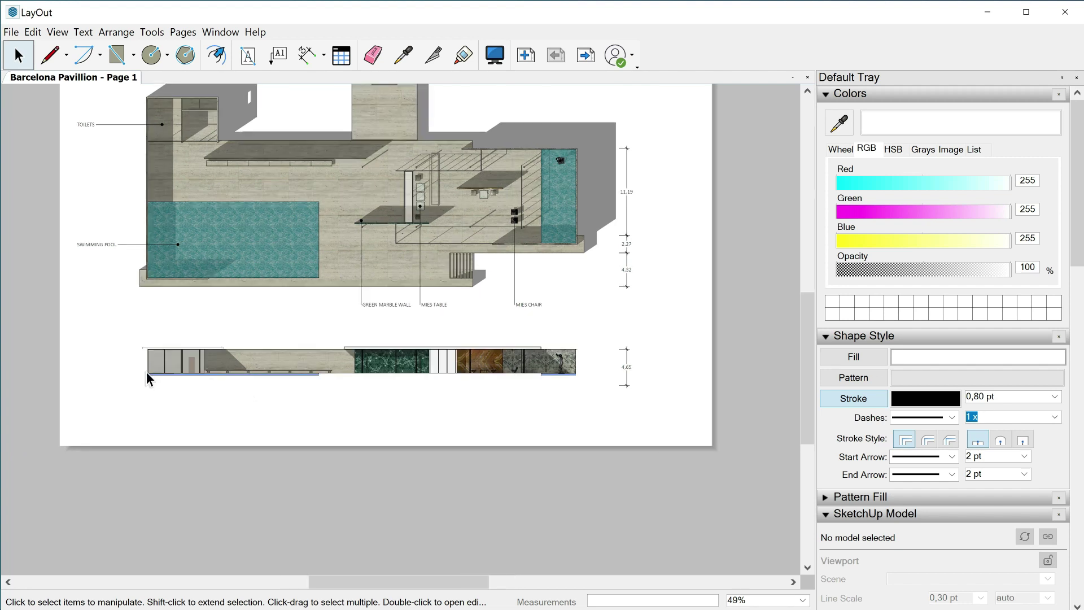
{"action": "scroll", "coordinate": [146, 377], "scroll_direction": "up", "scroll_amount": 3}
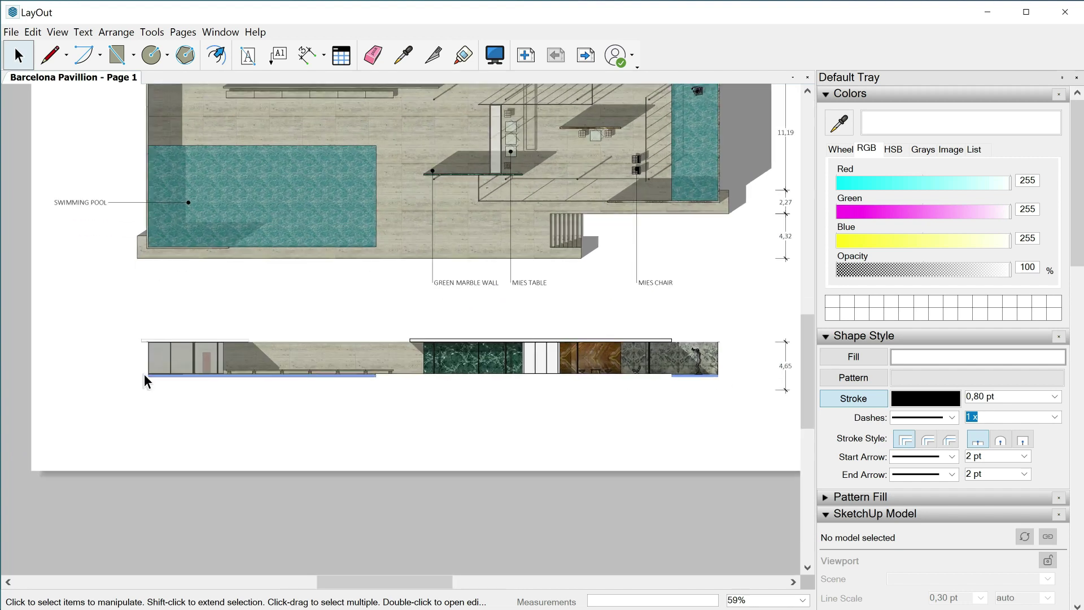
{"action": "scroll", "coordinate": [128, 378], "scroll_direction": "down", "scroll_amount": 1}
{"action": "left_click", "coordinate": [263, 338]}
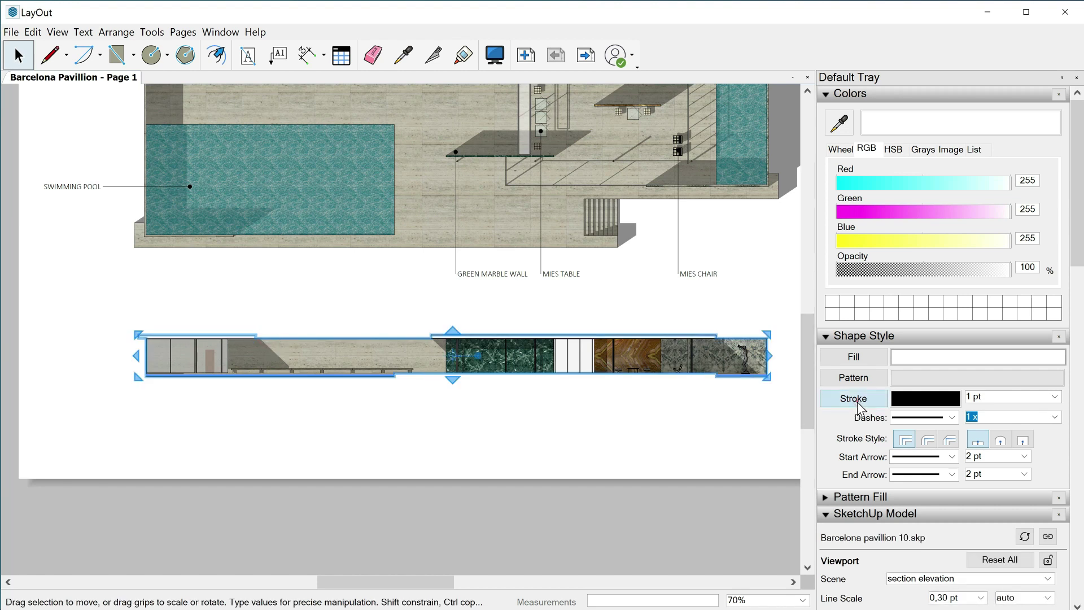
{"action": "left_click", "coordinate": [788, 339]}
Zoom the page with the Z tool, then return to the Select tool
{"action": "scroll", "coordinate": [622, 375], "scroll_direction": "down", "scroll_amount": 4}
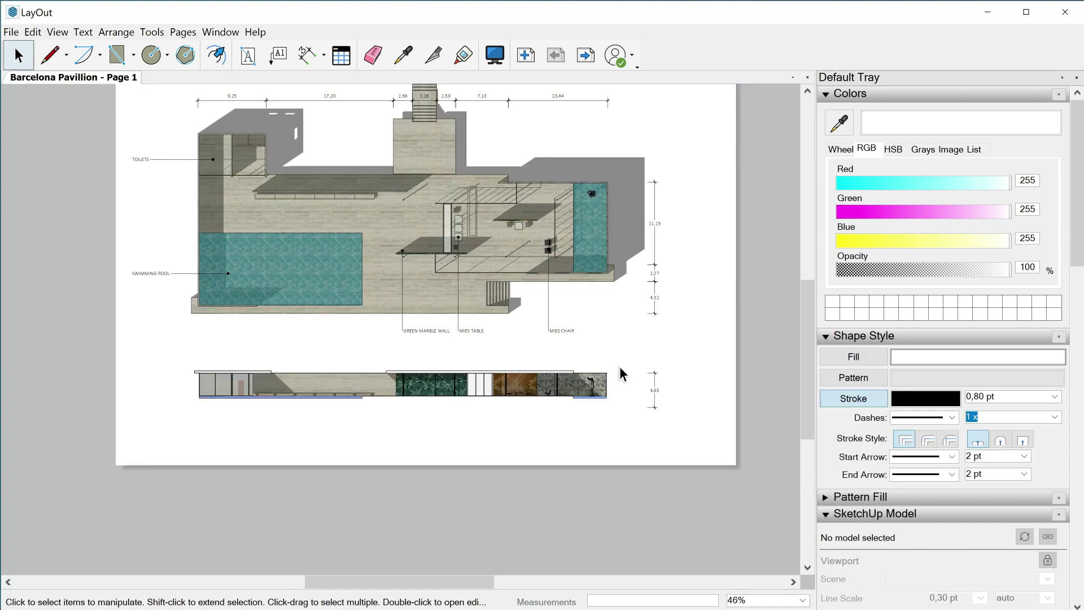
{"action": "scroll", "coordinate": [619, 367], "scroll_direction": "up", "scroll_amount": 3}
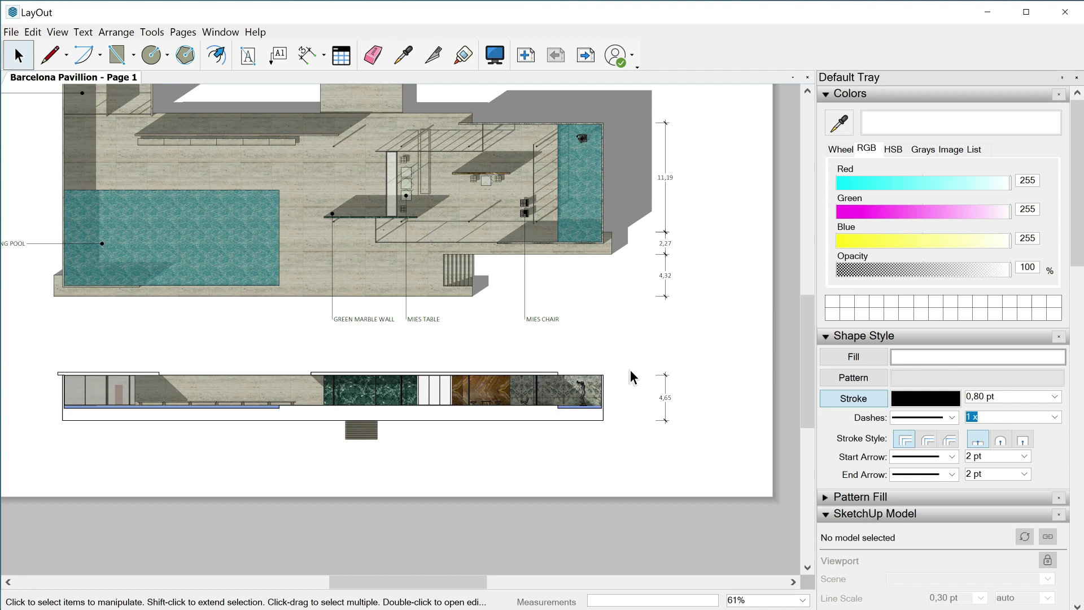
{"action": "key", "text": "z"}
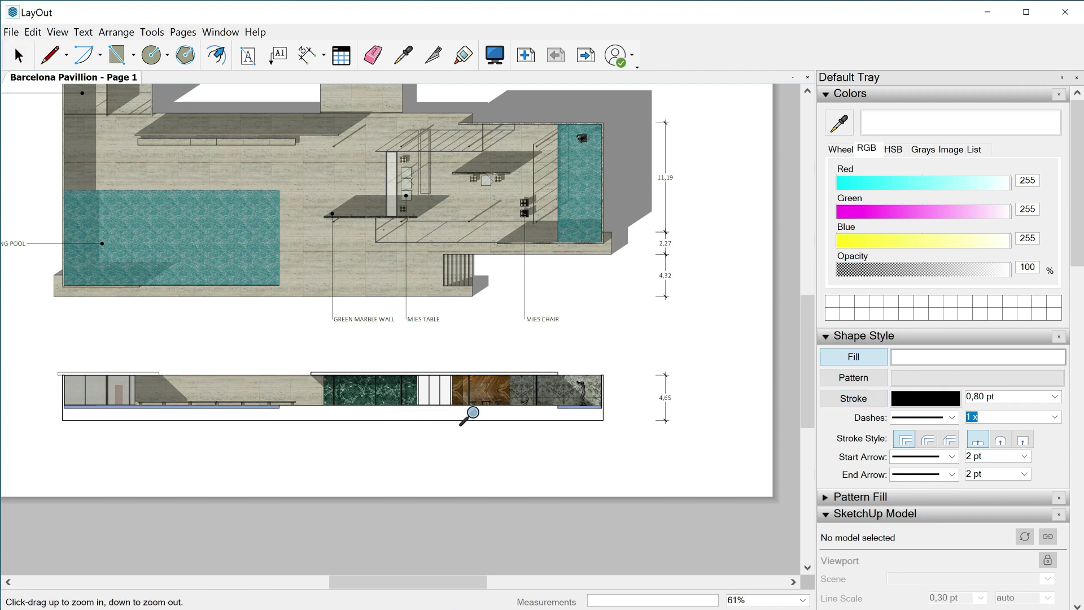
{"action": "key", "text": "space"}
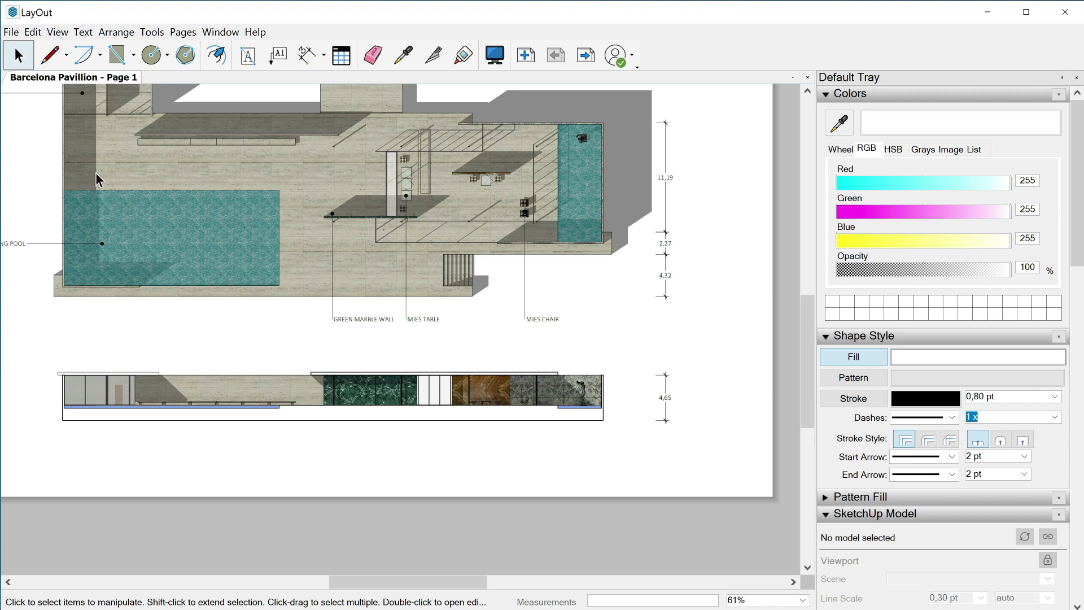
Save the Barcelona Pavillion LayOut document from the File menu
{"action": "left_click", "coordinate": [12, 32]}
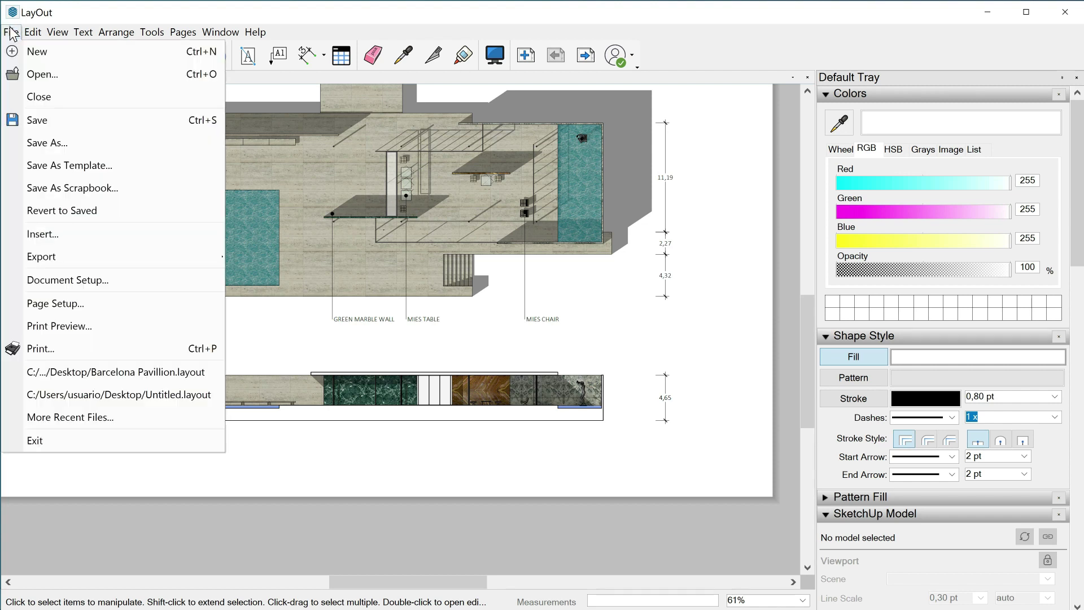
{"action": "left_click", "coordinate": [48, 117]}
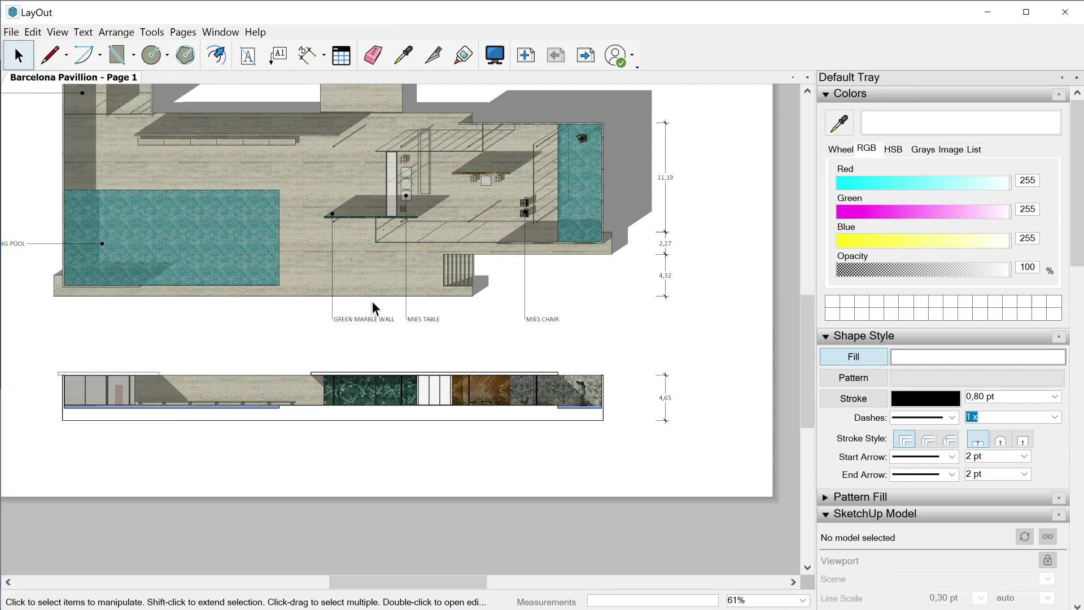